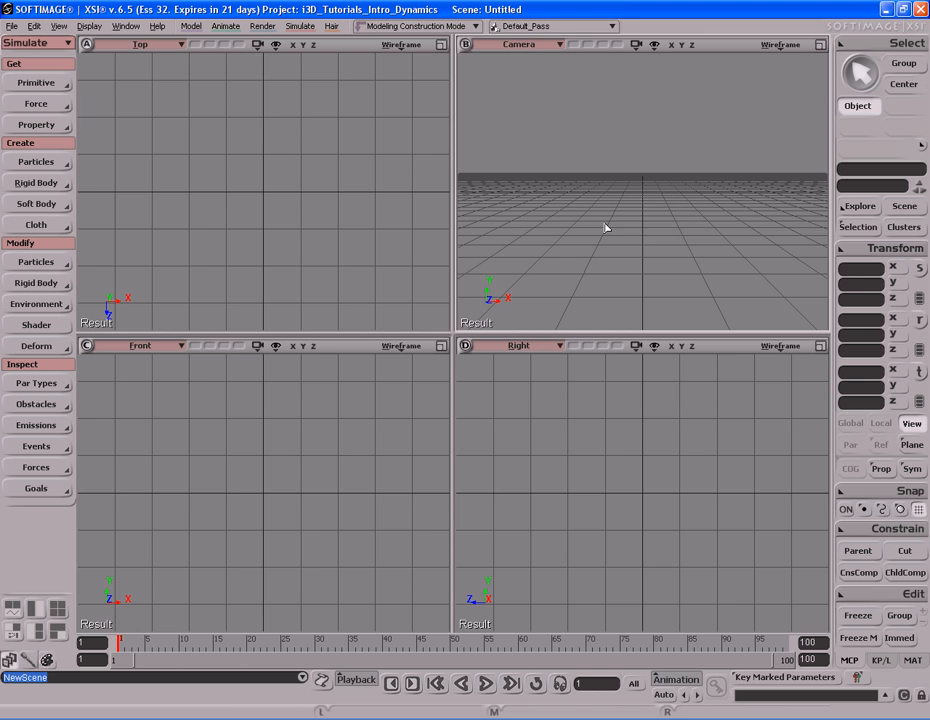
Enlarge the Camera viewport to fill the work area and frame the whole ground grid at an angle.
{"action": "key", "text": "F12"}
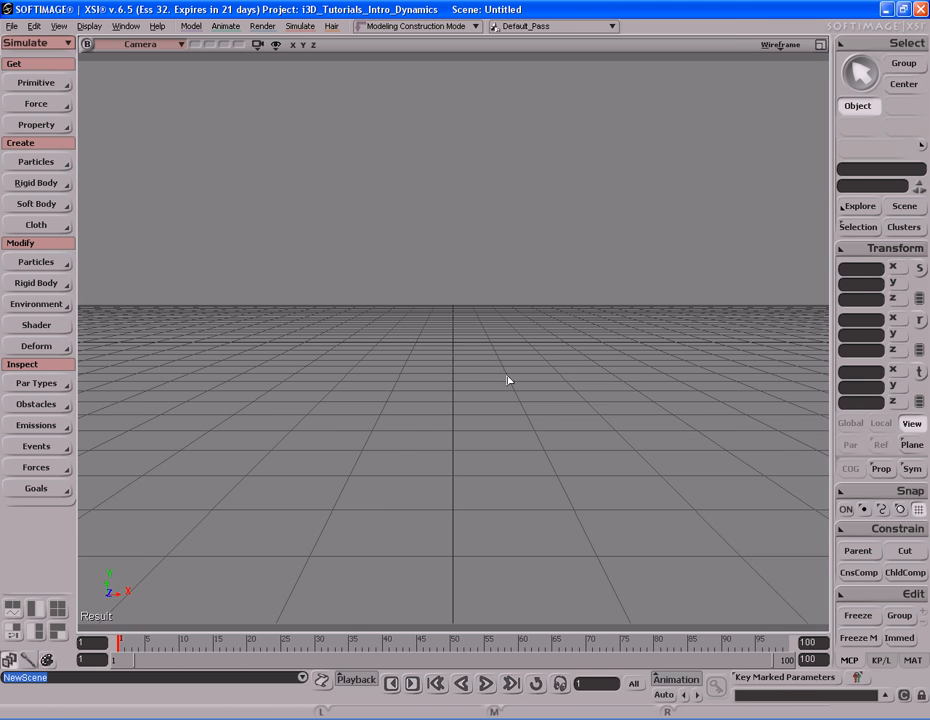
{"action": "key", "text": "s"}
{"action": "right_click_drag", "start_coordinate": [504, 388], "coordinate": [471, 367]}
{"action": "middle_click_drag", "start_coordinate": [471, 367], "coordinate": [531, 314]}
{"action": "left_click_drag", "start_coordinate": [531, 314], "coordinate": [533, 305]}
{"action": "mouse_move", "coordinate": [533, 305]}
{"action": "right_mouse_down"}
{"action": "mouse_move", "coordinate": [531, 324]}
{"action": "mouse_move", "coordinate": [533, 296]}
{"action": "right_mouse_up"}
{"action": "middle_click_drag", "start_coordinate": [533, 296], "coordinate": [525, 280]}
{"action": "left_click_drag", "start_coordinate": [525, 280], "coordinate": [528, 296]}
{"action": "right_click_drag", "start_coordinate": [528, 296], "coordinate": [529, 289]}
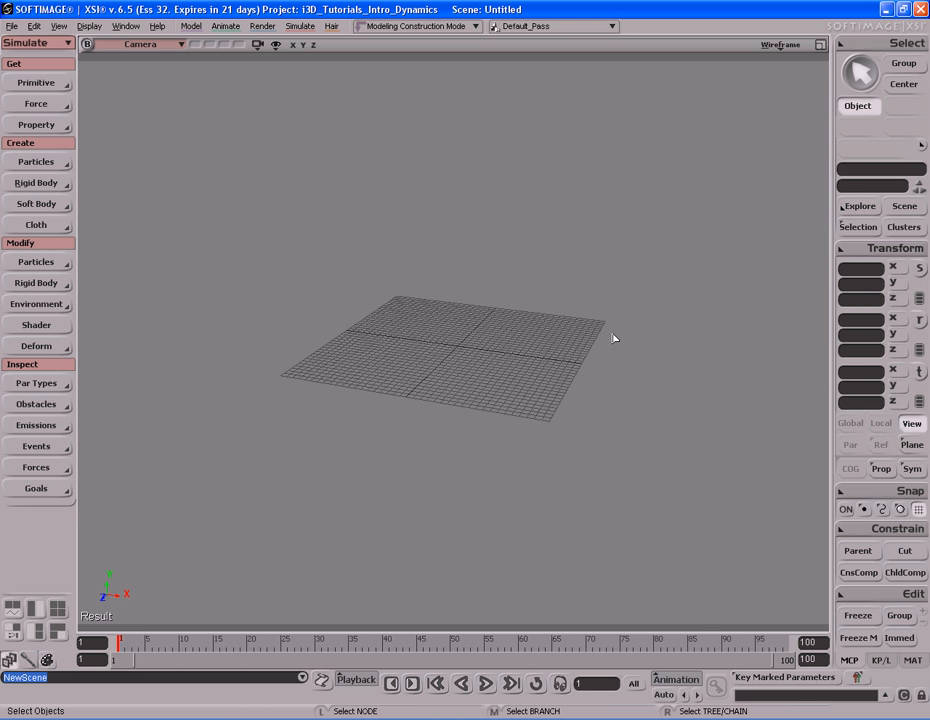
Add a polygon mesh cube at the origin with its default length of 8.
{"action": "left_click", "coordinate": [36, 83]}
{"action": "mouse_move", "coordinate": [135, 110]}
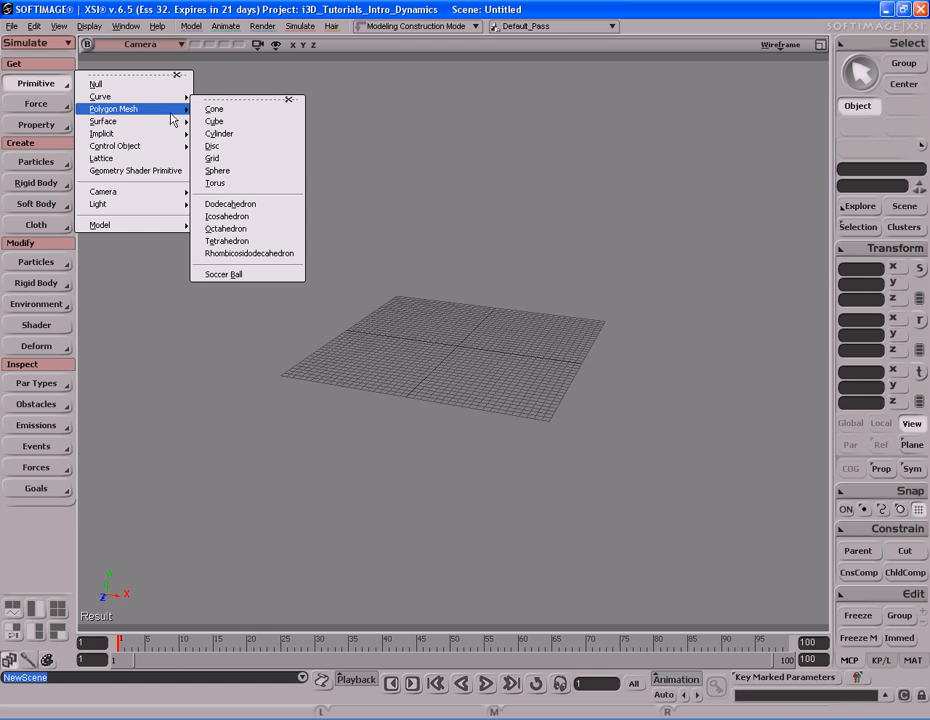
{"action": "left_click", "coordinate": [250, 121]}
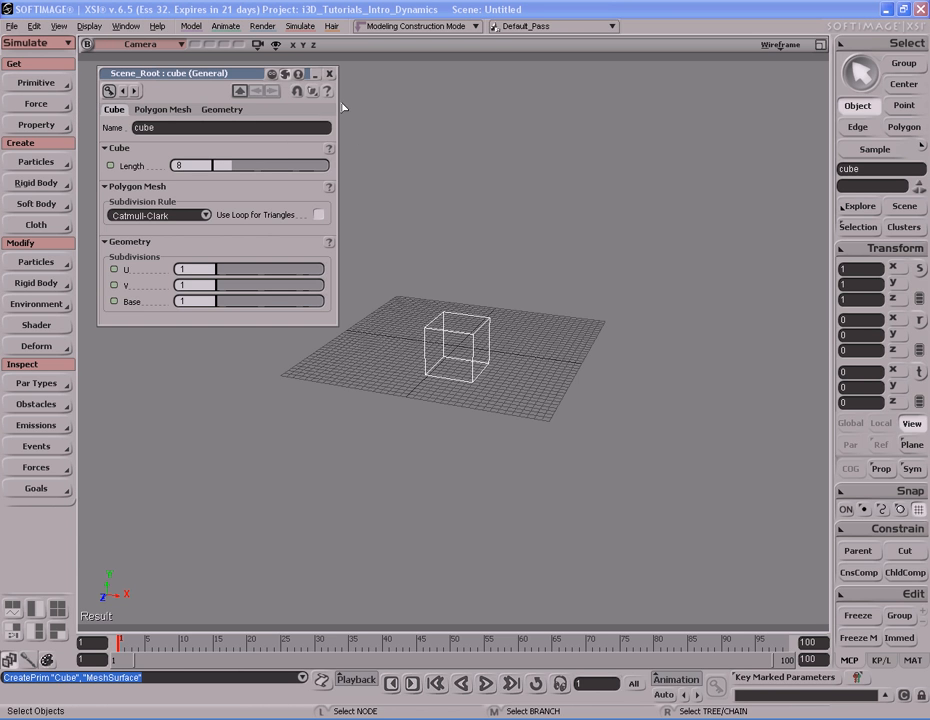
{"action": "left_click", "coordinate": [331, 75]}
Scale the cube into a thin floor slab, about 8.04 in X and Z and about 0.11 in Y.
{"action": "key", "text": "x"}
{"action": "key", "text": "s"}
{"action": "right_click_drag", "start_coordinate": [575, 448], "coordinate": [590, 434]}
{"action": "middle_click_drag", "start_coordinate": [590, 434], "coordinate": [511, 448]}
{"action": "right_click_drag", "start_coordinate": [511, 448], "coordinate": [522, 426]}
{"action": "key", "text": "x"}
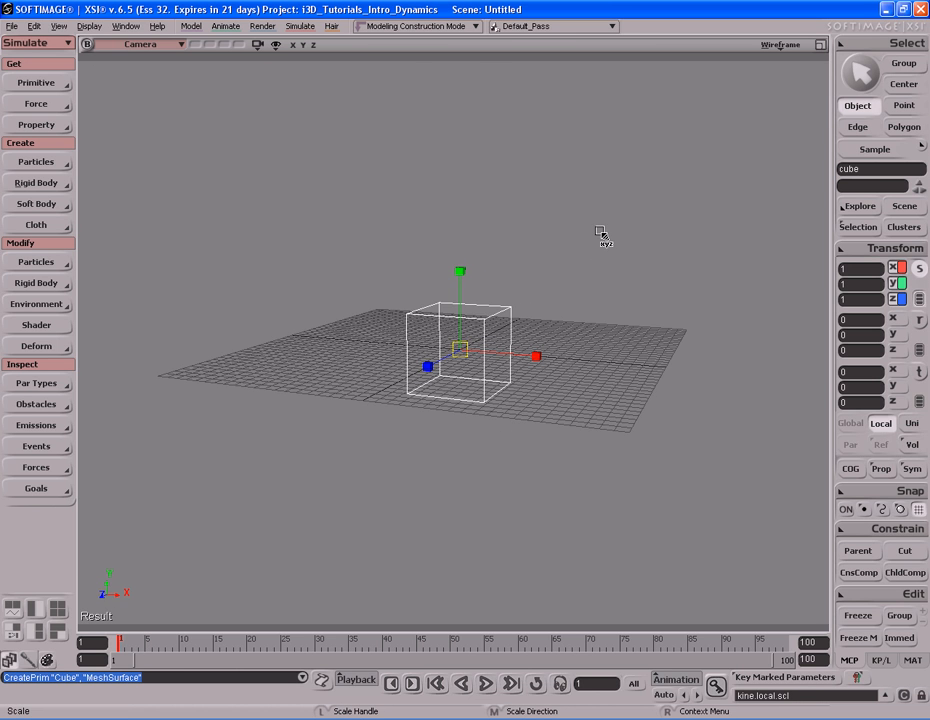
{"action": "middle_click_drag", "start_coordinate": [599, 231], "coordinate": [596, 338]}
{"action": "key", "text": "s"}
{"action": "right_click_drag", "start_coordinate": [593, 327], "coordinate": [577, 402]}
{"action": "left_click_drag", "start_coordinate": [476, 378], "coordinate": [510, 410]}
{"action": "key", "text": "s"}
{"action": "right_click_drag", "start_coordinate": [536, 474], "coordinate": [550, 437]}
{"action": "key", "text": "space"}
{"action": "key", "text": "s"}
{"action": "middle_click_drag", "start_coordinate": [550, 437], "coordinate": [472, 364]}
{"action": "left_click_drag", "start_coordinate": [510, 310], "coordinate": [518, 344]}
{"action": "right_click_drag", "start_coordinate": [518, 344], "coordinate": [482, 374]}
{"action": "key", "text": "space"}
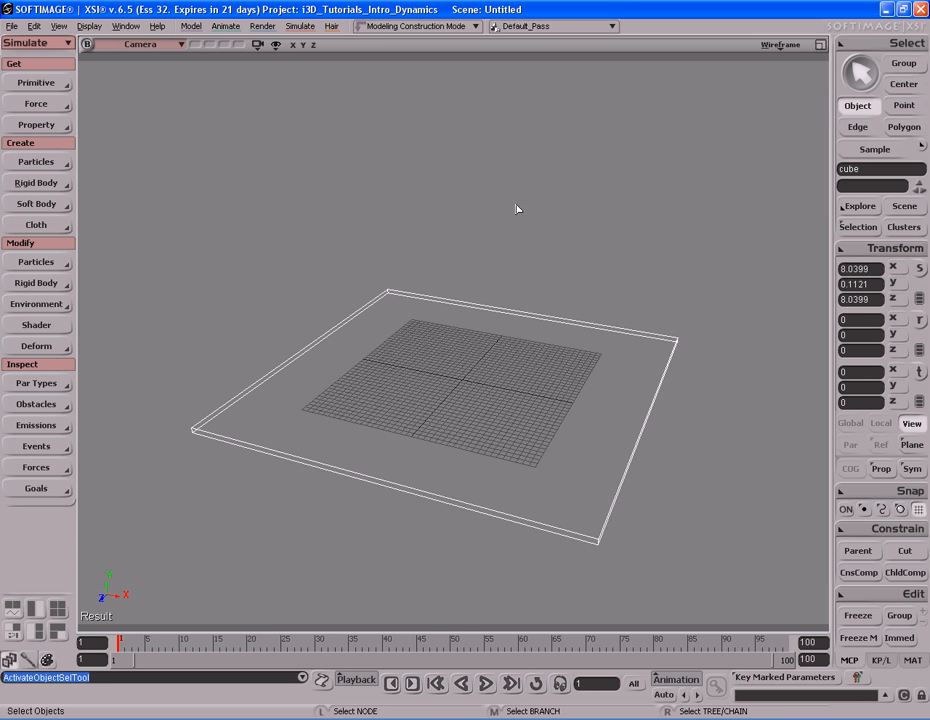
Add a second polygon mesh cube at the centre of the floor slab, keeping its default length of 8.
{"action": "left_click", "coordinate": [68, 84]}
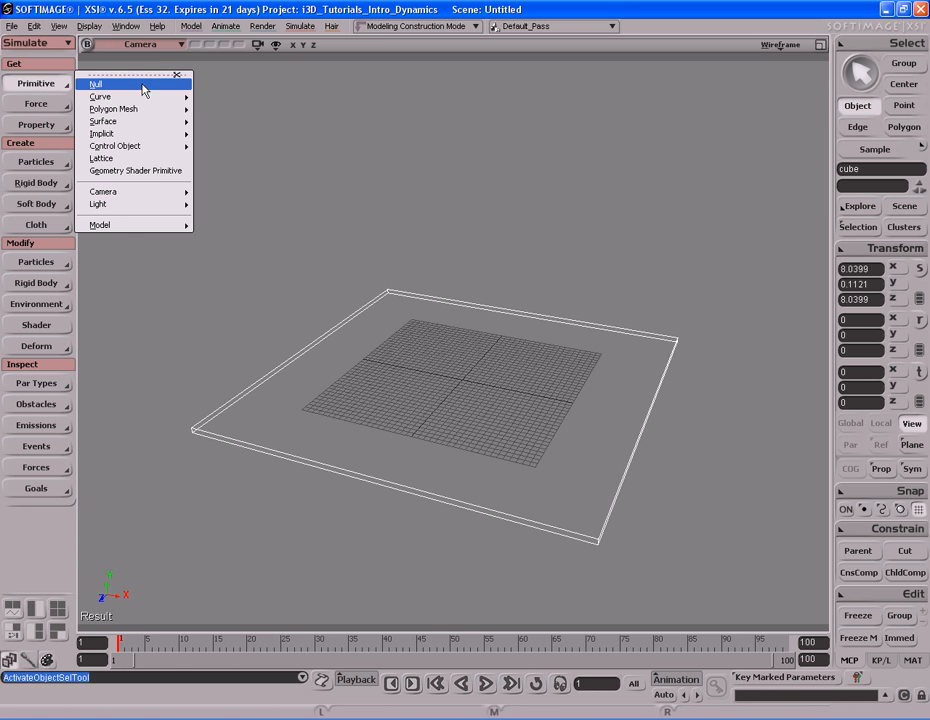
{"action": "mouse_move", "coordinate": [145, 113]}
{"action": "left_click", "coordinate": [226, 122]}
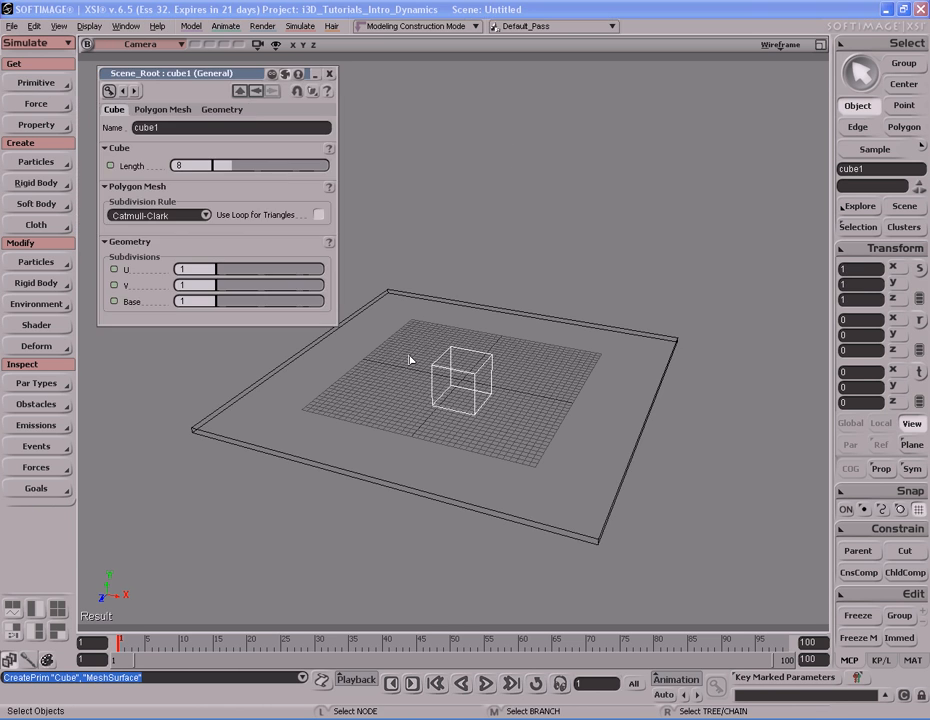
{"action": "key", "text": "s"}
{"action": "left_click_drag", "start_coordinate": [447, 412], "coordinate": [450, 411]}
{"action": "right_click_drag", "start_coordinate": [450, 411], "coordinate": [462, 391]}
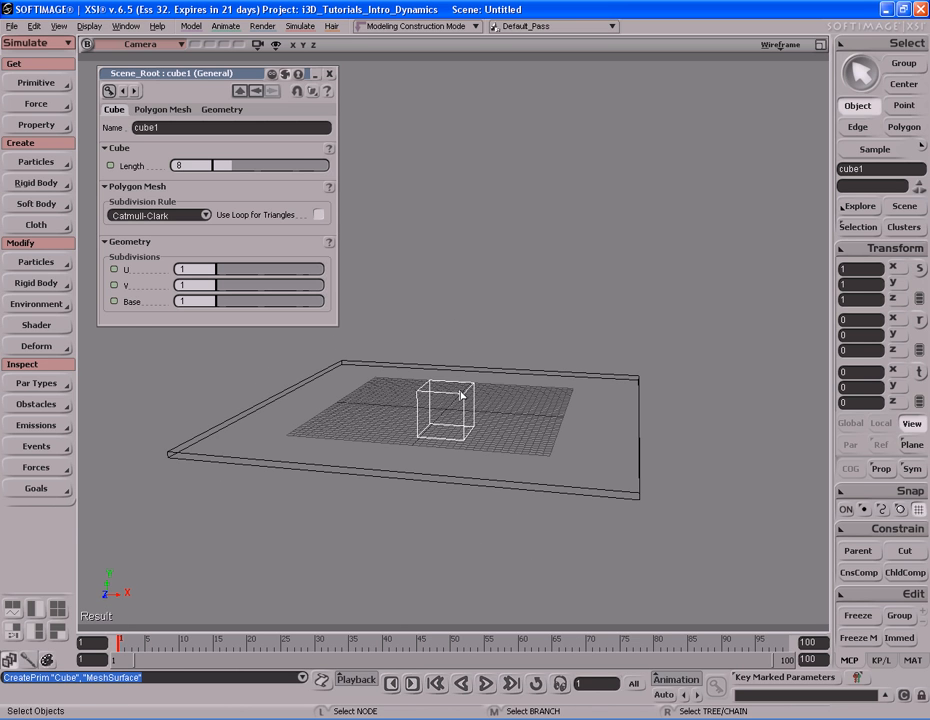
{"action": "left_click", "coordinate": [330, 74]}
Scale the second cube down uniformly to about 0.34 on all three axes.
{"action": "key", "text": "s"}
{"action": "middle_click_drag", "start_coordinate": [347, 419], "coordinate": [444, 424]}
{"action": "key", "text": "x"}
{"action": "key", "text": "s"}
{"action": "right_click_drag", "start_coordinate": [566, 402], "coordinate": [608, 405]}
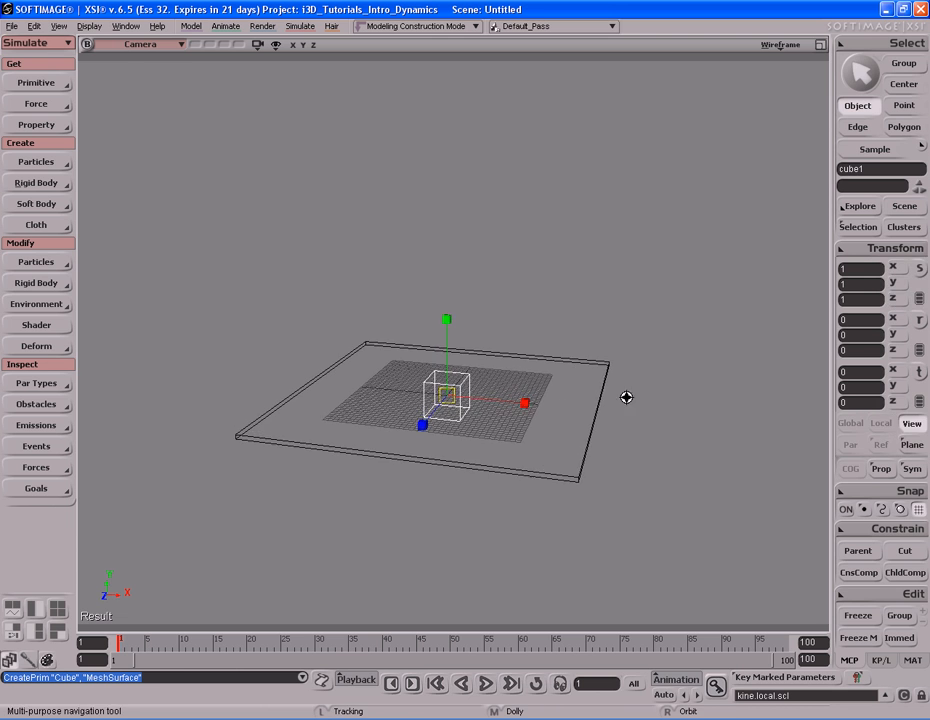
{"action": "middle_click_drag", "start_coordinate": [608, 405], "coordinate": [572, 480]}
{"action": "left_click_drag", "start_coordinate": [586, 477], "coordinate": [499, 538]}
{"action": "key", "text": "space"}
{"action": "key", "text": "s"}
{"action": "middle_click_drag", "start_coordinate": [438, 502], "coordinate": [477, 493]}
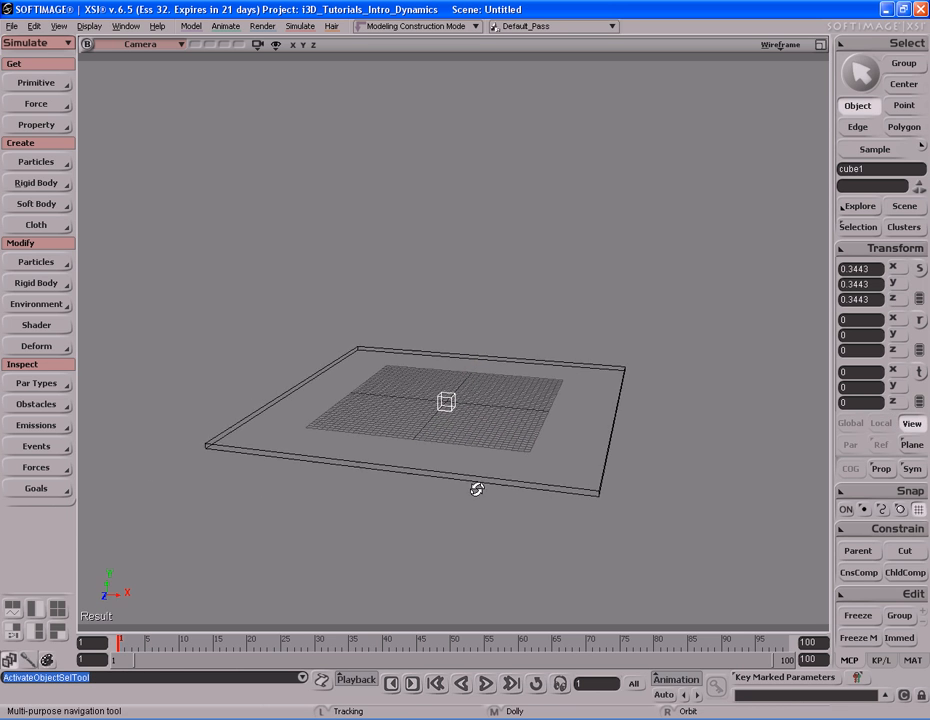
{"action": "right_click_drag", "start_coordinate": [476, 493], "coordinate": [475, 457]}
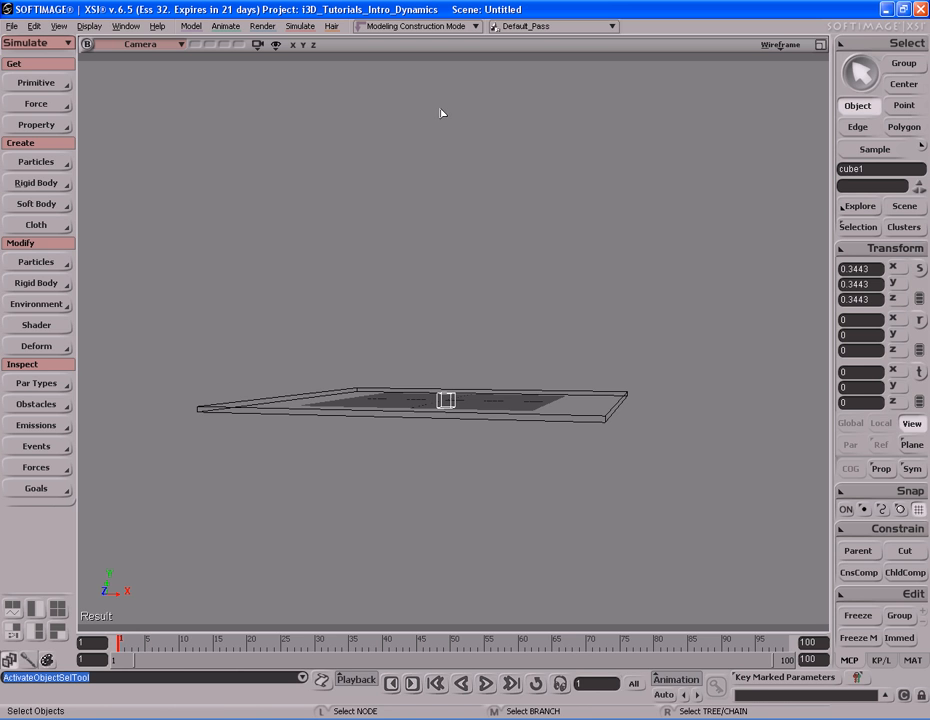
Raise the small cube straight above the floor slab to a Y position of about 59.43.
{"action": "key", "text": "v"}
{"action": "left_click_drag", "start_coordinate": [523, 573], "coordinate": [453, 295]}
{"action": "key", "text": "s"}
{"action": "right_click_drag", "start_coordinate": [453, 295], "coordinate": [510, 309]}
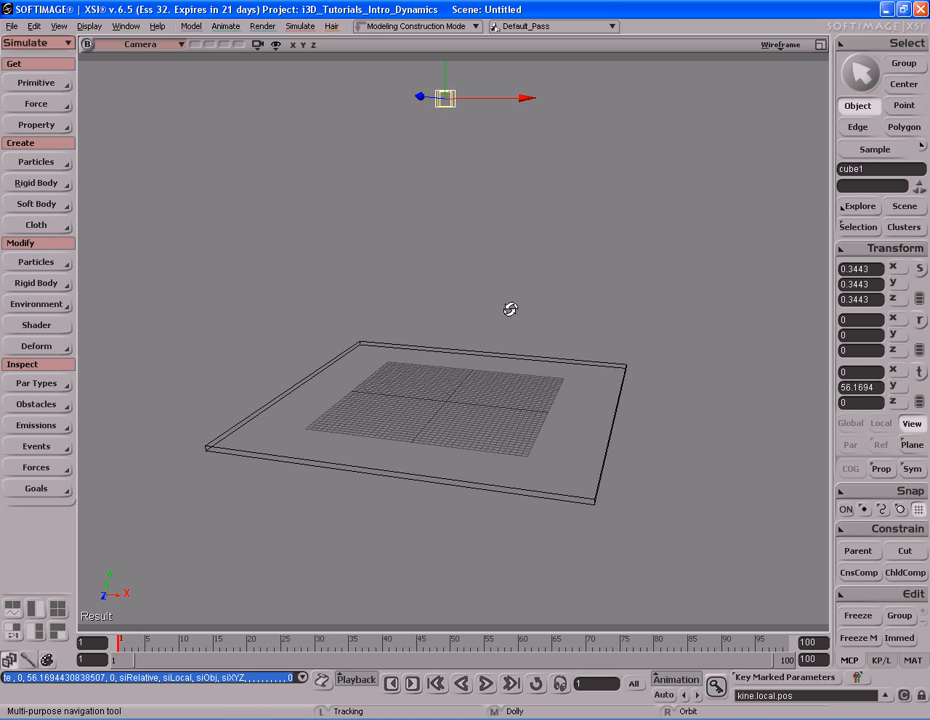
{"action": "middle_click_drag", "start_coordinate": [519, 241], "coordinate": [517, 224]}
{"action": "key", "text": "s"}
{"action": "middle_click_drag", "start_coordinate": [479, 266], "coordinate": [517, 282]}
{"action": "key", "text": "space"}
{"action": "key", "text": "s"}
{"action": "middle_click_drag", "start_coordinate": [580, 302], "coordinate": [540, 293]}
{"action": "left_click_drag", "start_coordinate": [540, 293], "coordinate": [533, 312]}
{"action": "right_click_drag", "start_coordinate": [533, 312], "coordinate": [529, 323]}
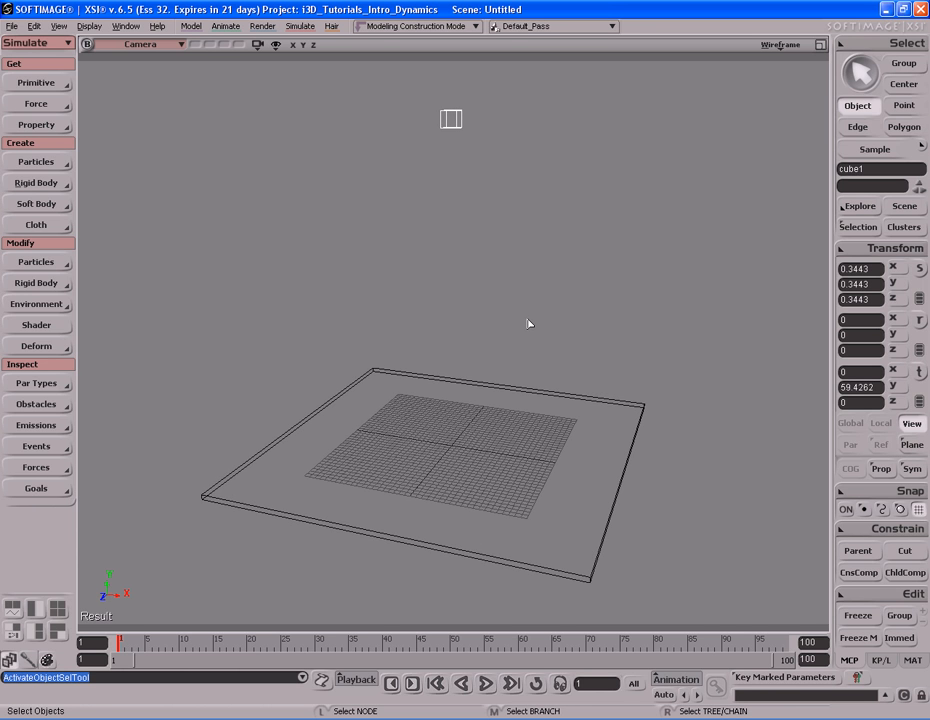
{"action": "left_click_drag", "start_coordinate": [380, 109], "coordinate": [508, 424]}
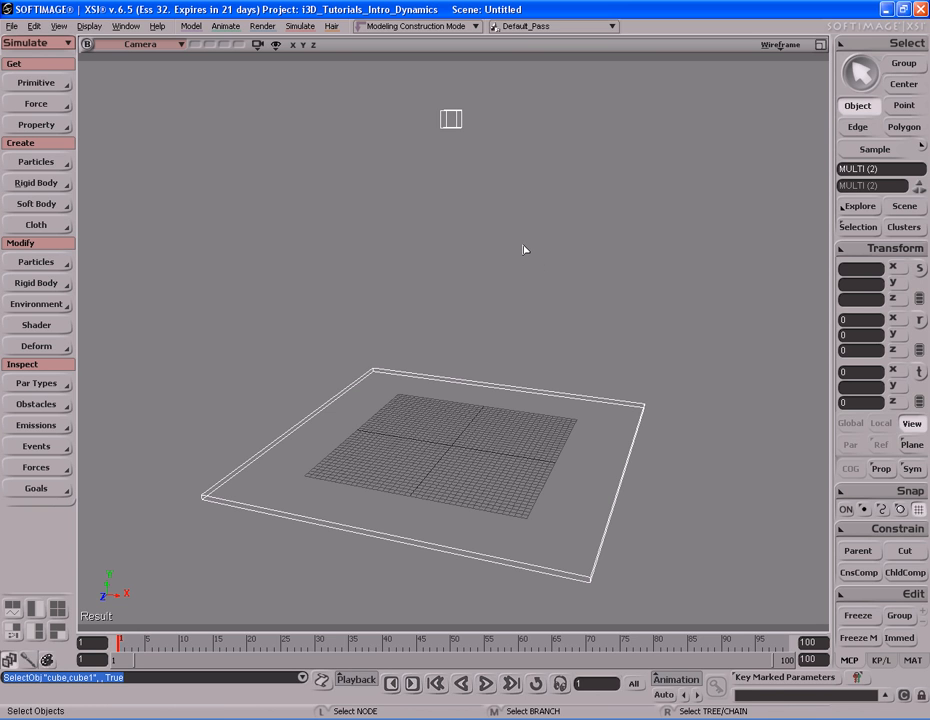
{"action": "left_click_drag", "start_coordinate": [419, 91], "coordinate": [474, 161]}
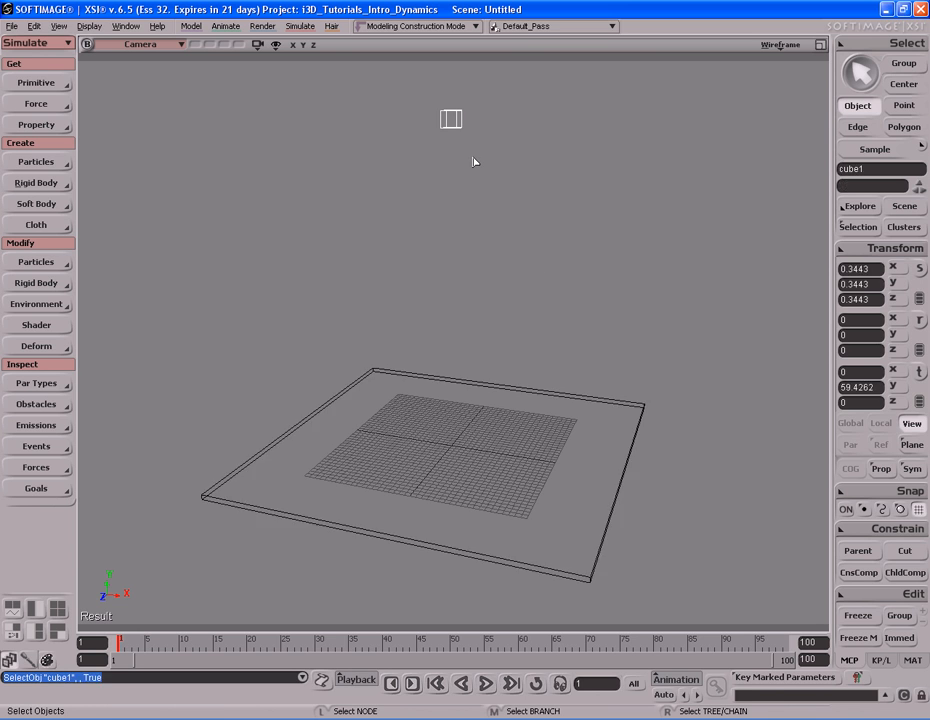
{"action": "left_click_drag", "start_coordinate": [498, 313], "coordinate": [565, 462]}
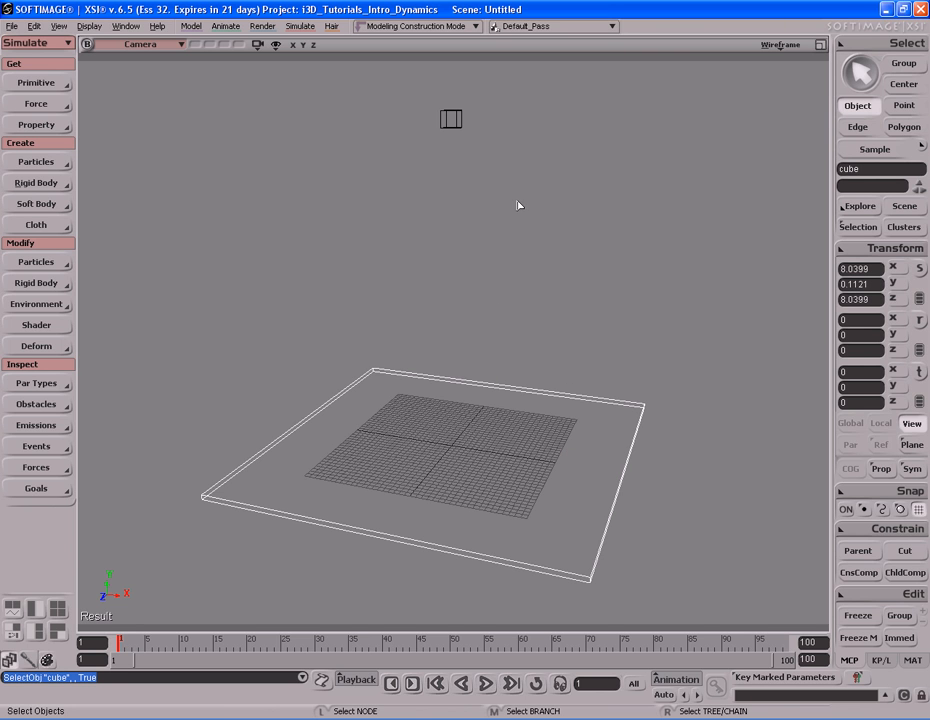
Make the small cube above the slab an active rigid body with the default dynamics properties.
{"action": "left_click_drag", "start_coordinate": [403, 91], "coordinate": [494, 155]}
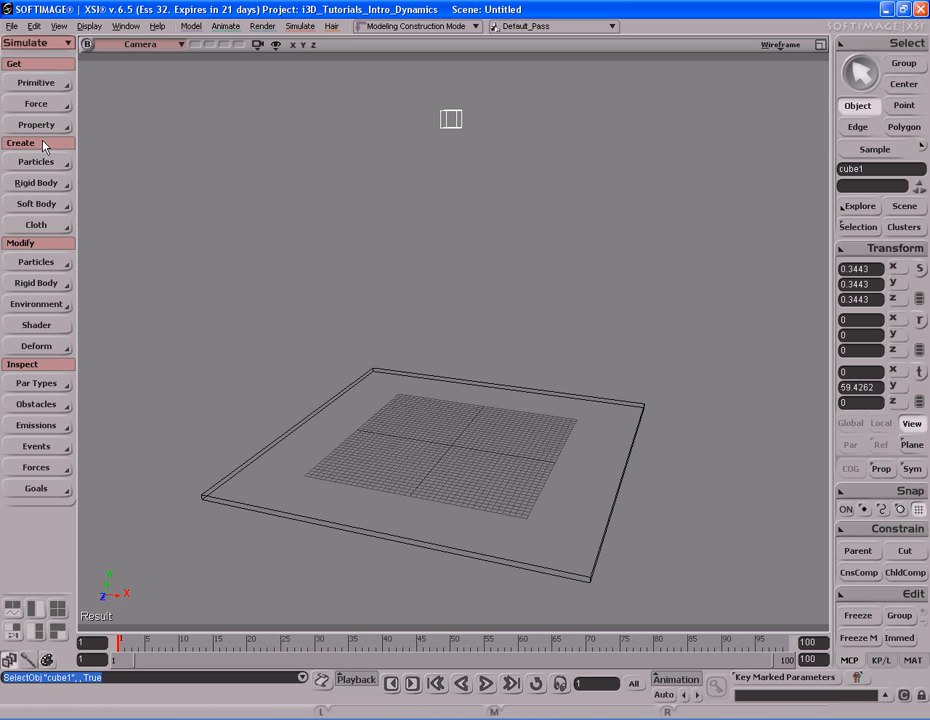
{"action": "left_click", "coordinate": [52, 187]}
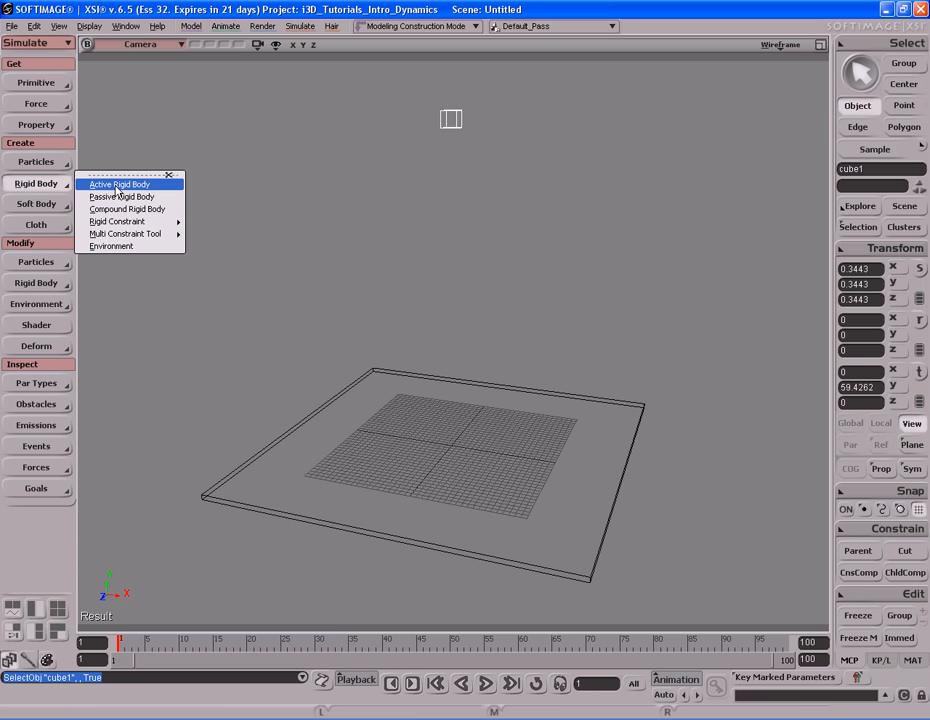
{"action": "left_click", "coordinate": [118, 186]}
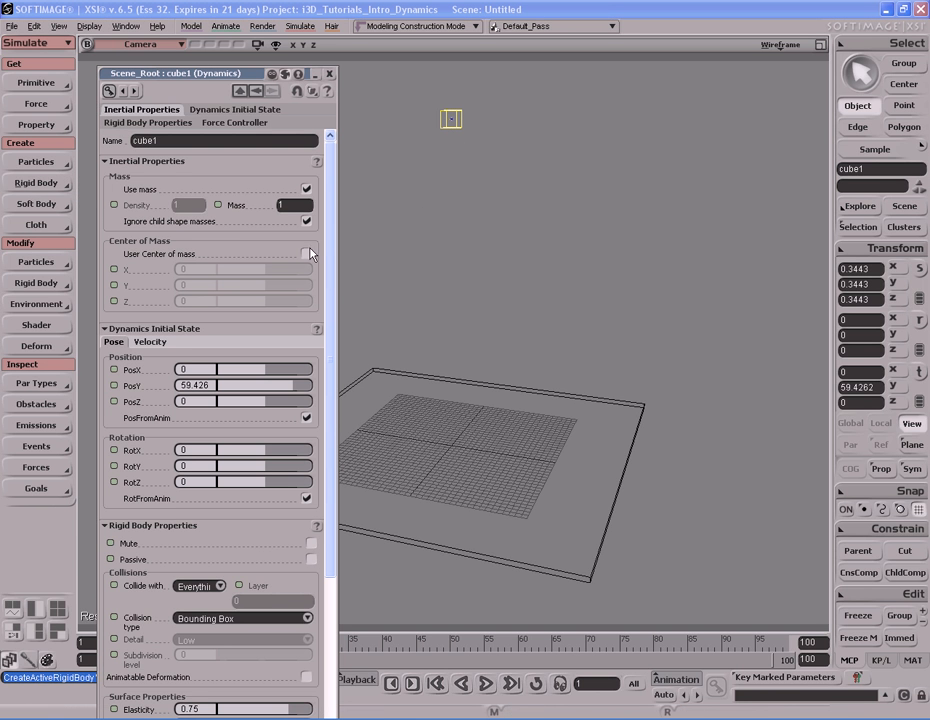
{"action": "left_click_drag", "start_coordinate": [327, 222], "coordinate": [326, 380]}
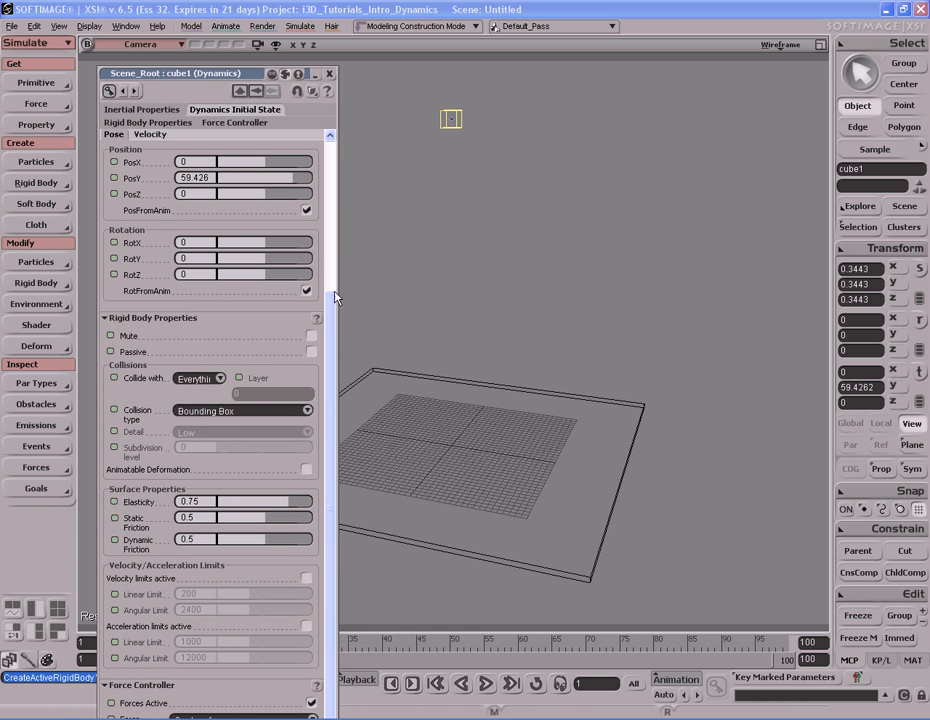
{"action": "left_click", "coordinate": [329, 73]}
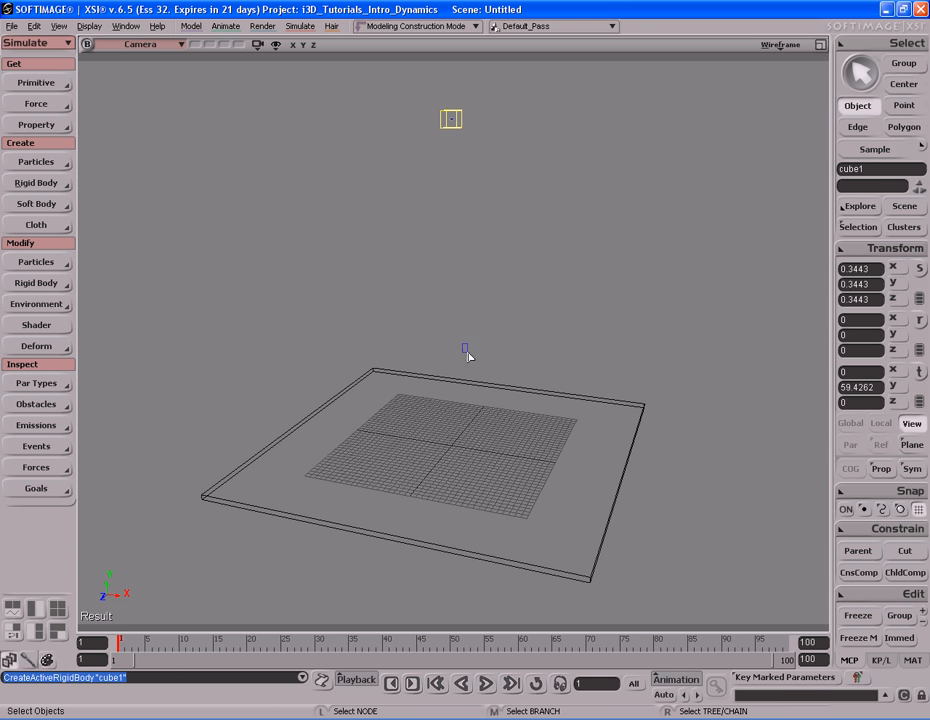
Make the floor slab a passive rigid body with the default dynamics properties.
{"action": "left_click", "coordinate": [521, 430]}
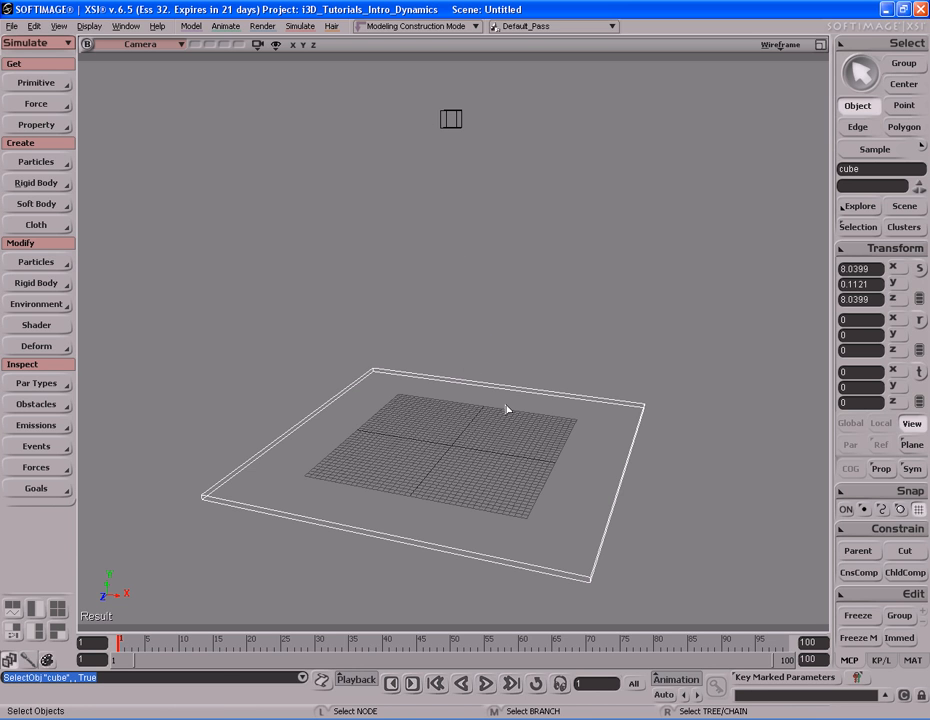
{"action": "left_click", "coordinate": [62, 188]}
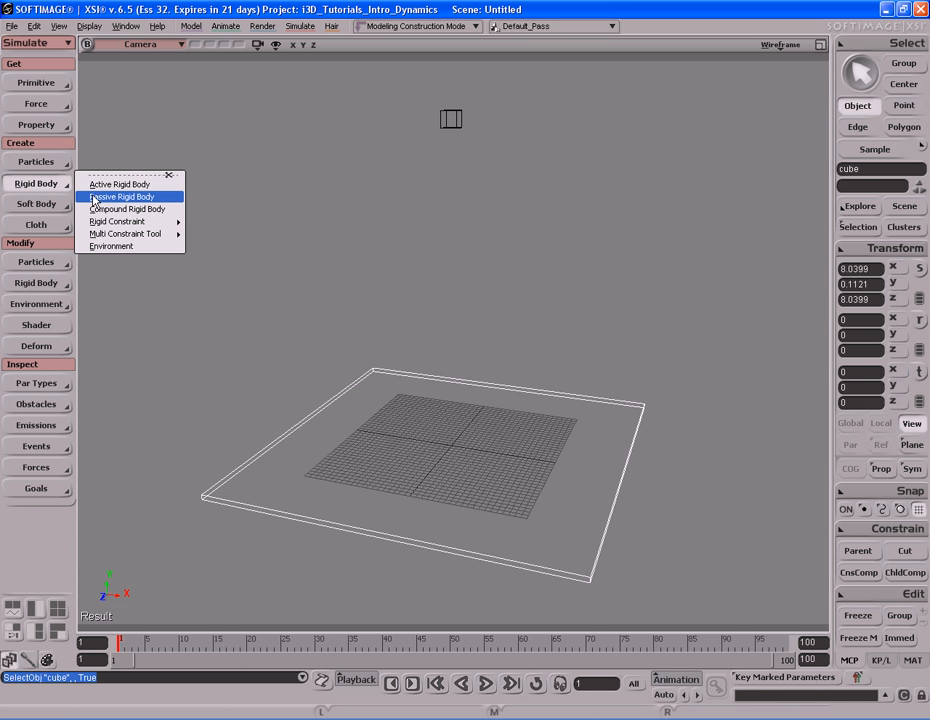
{"action": "left_click", "coordinate": [128, 198]}
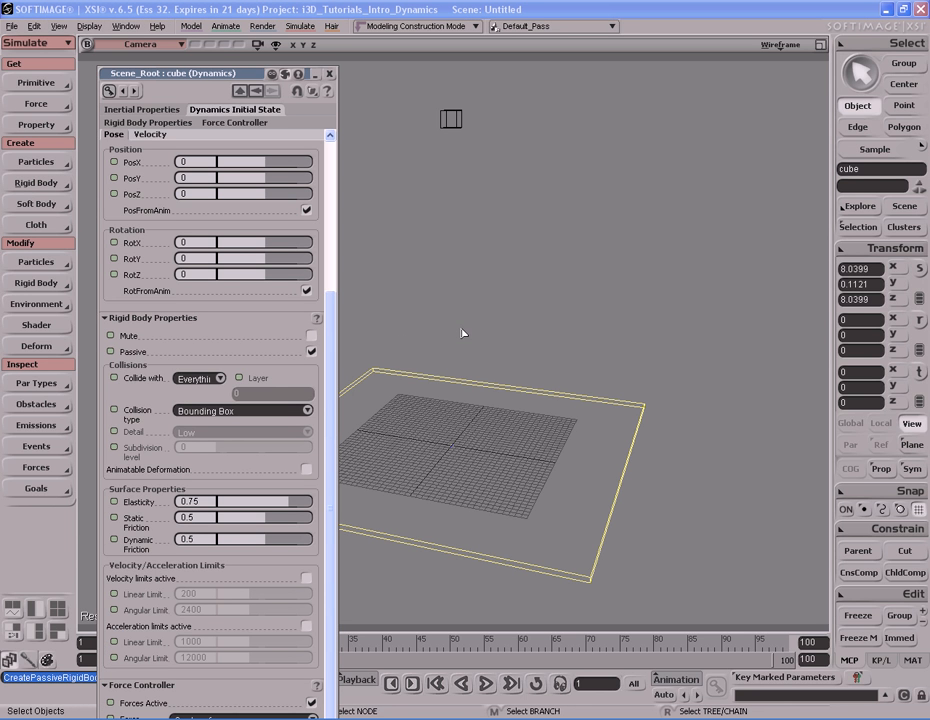
{"action": "left_click", "coordinate": [330, 74]}
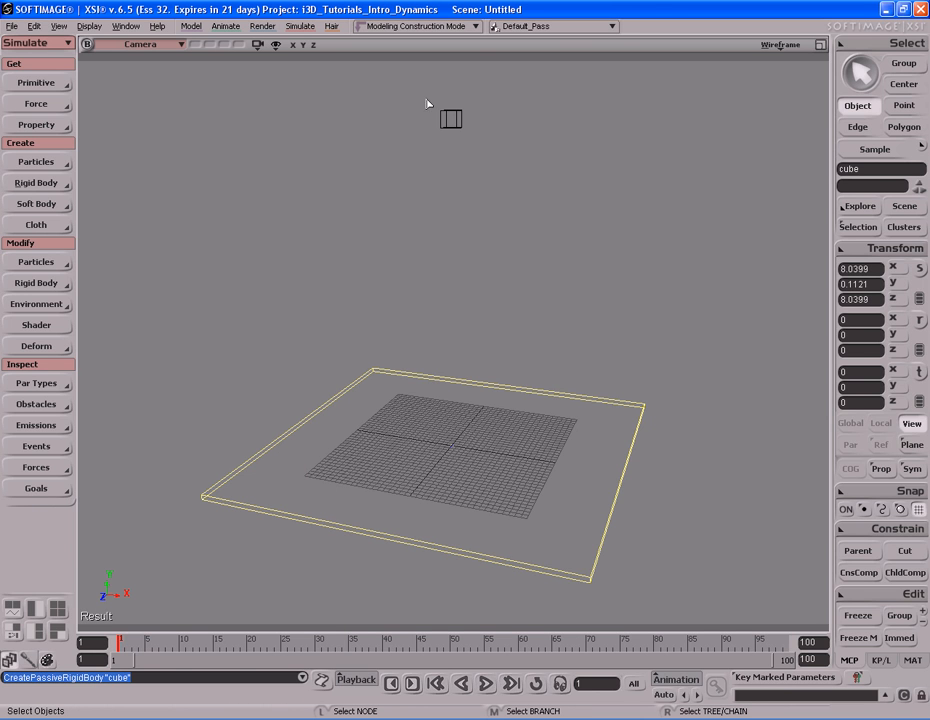
Clear the object selection and add a gravity force to the scene.
{"action": "left_click_drag", "start_coordinate": [428, 104], "coordinate": [489, 164]}
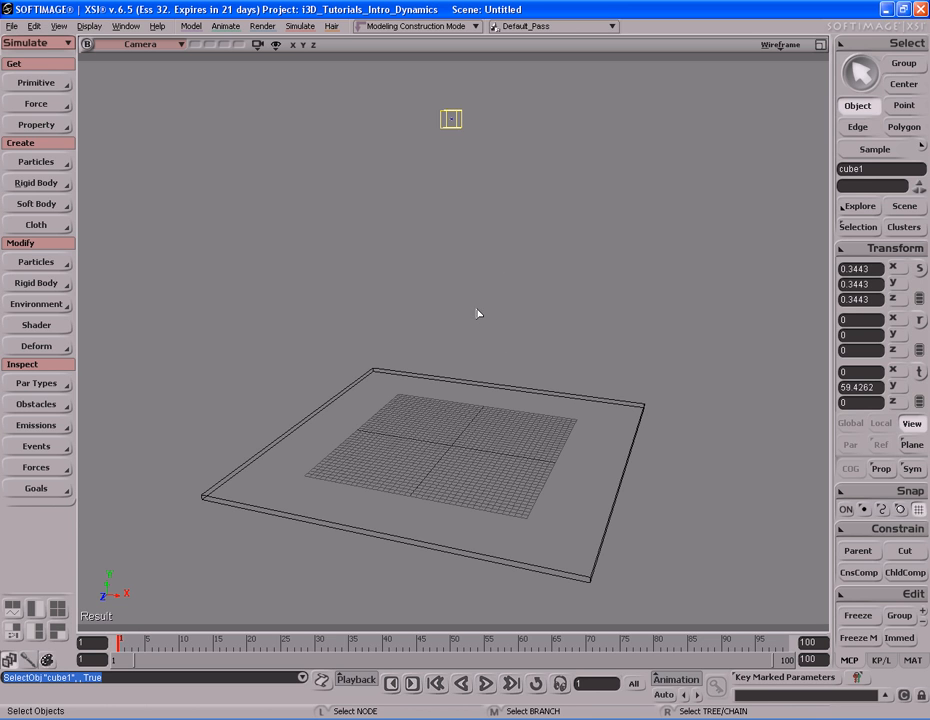
{"action": "left_click", "coordinate": [544, 369]}
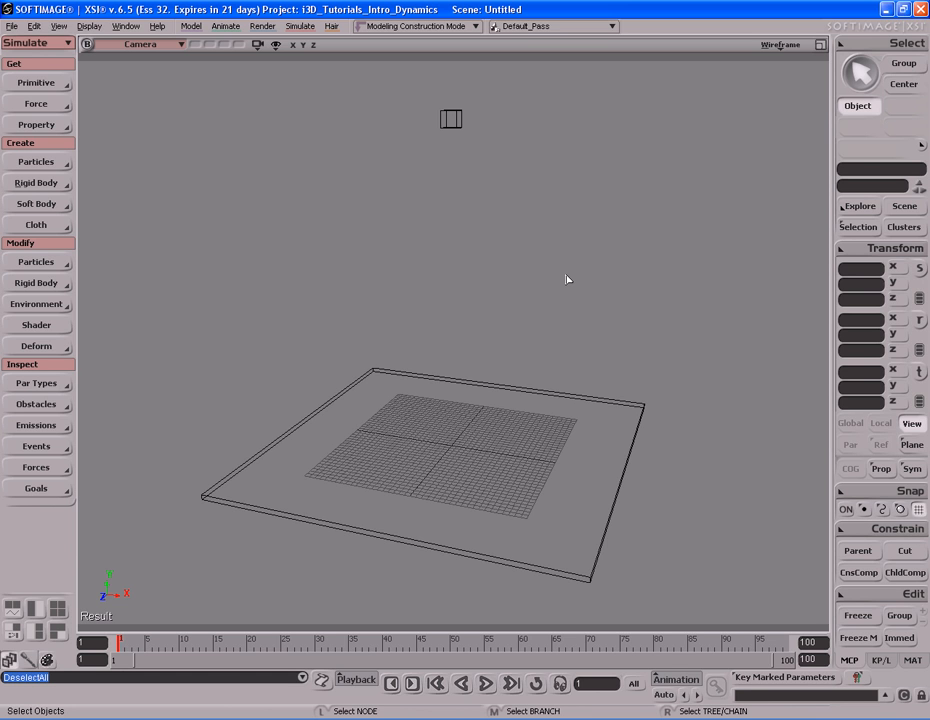
{"action": "left_click", "coordinate": [32, 105]}
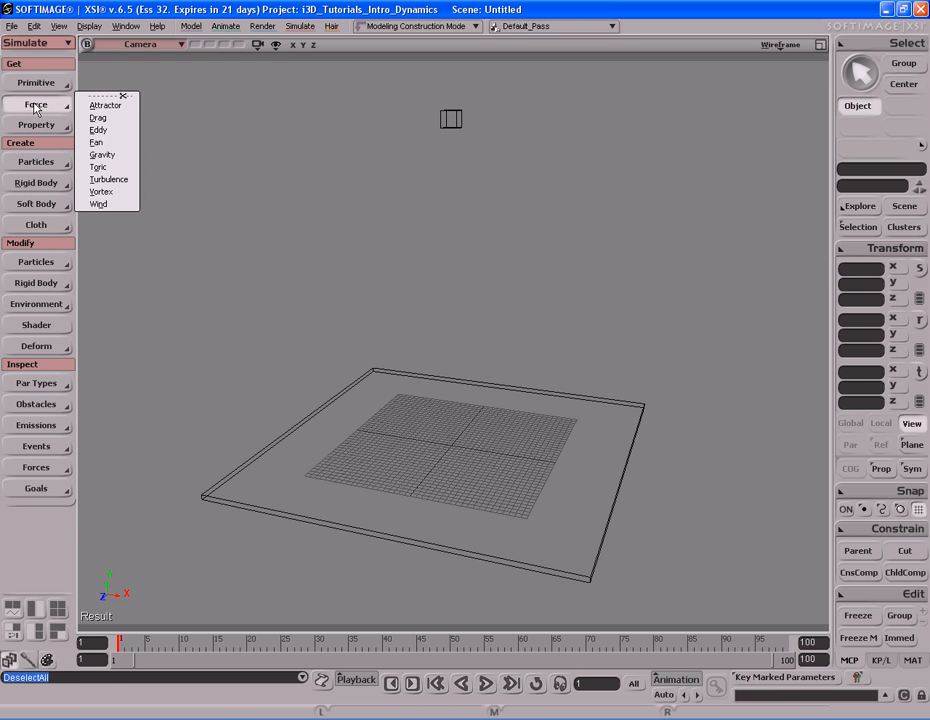
{"action": "left_click", "coordinate": [103, 155]}
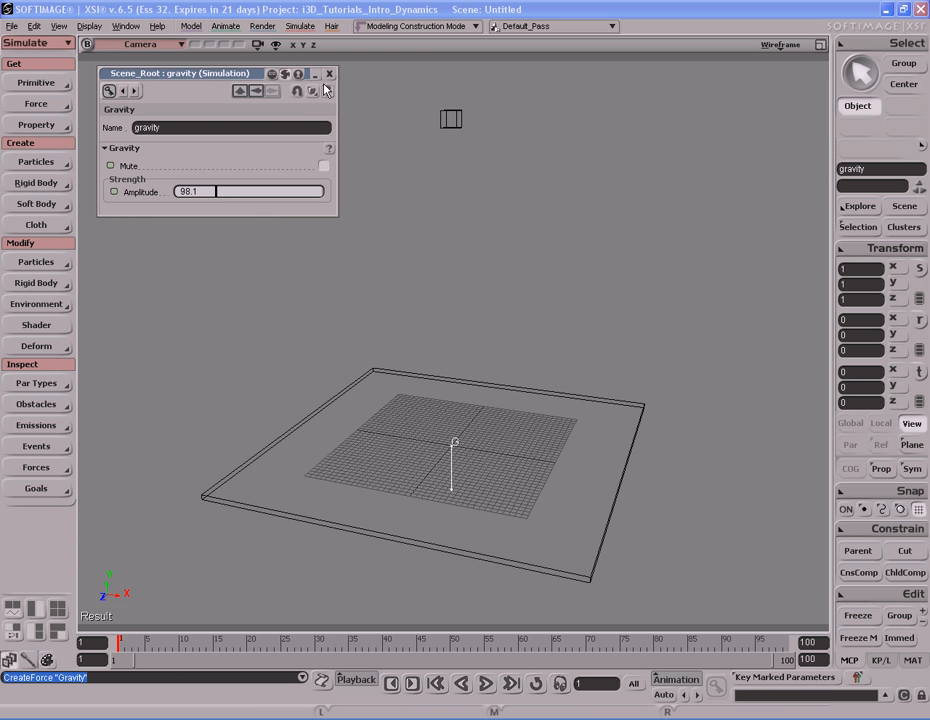
Try lowering the gravity force's amplitude to about 70.75 and undo the change.
{"action": "left_click", "coordinate": [188, 191]}
{"action": "left_click_drag", "start_coordinate": [318, 201], "coordinate": [294, 198]}
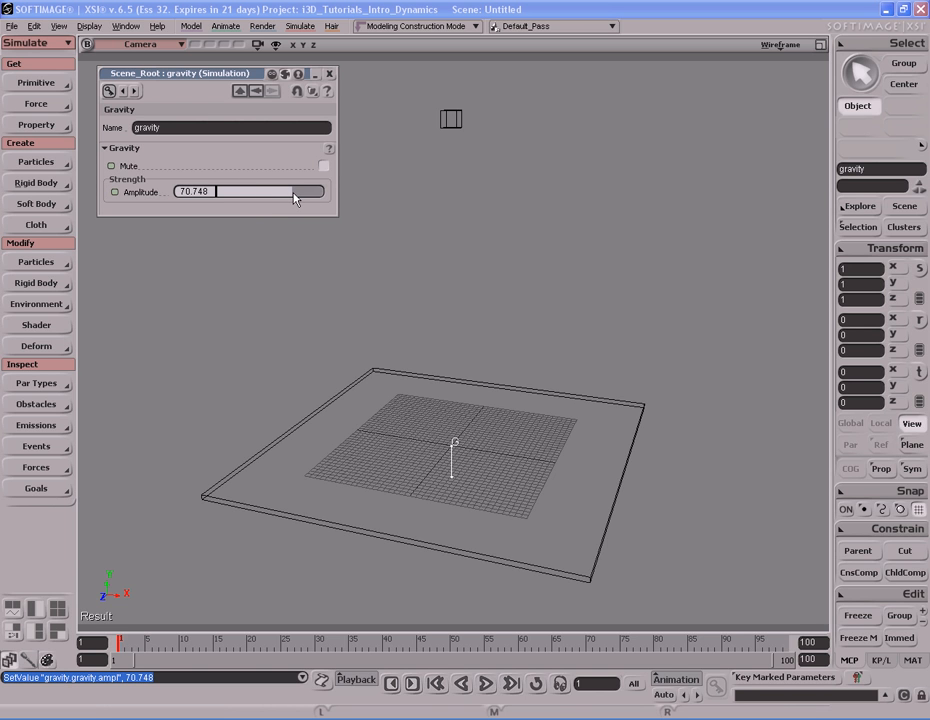
{"action": "key", "text": "ctrl+z"}
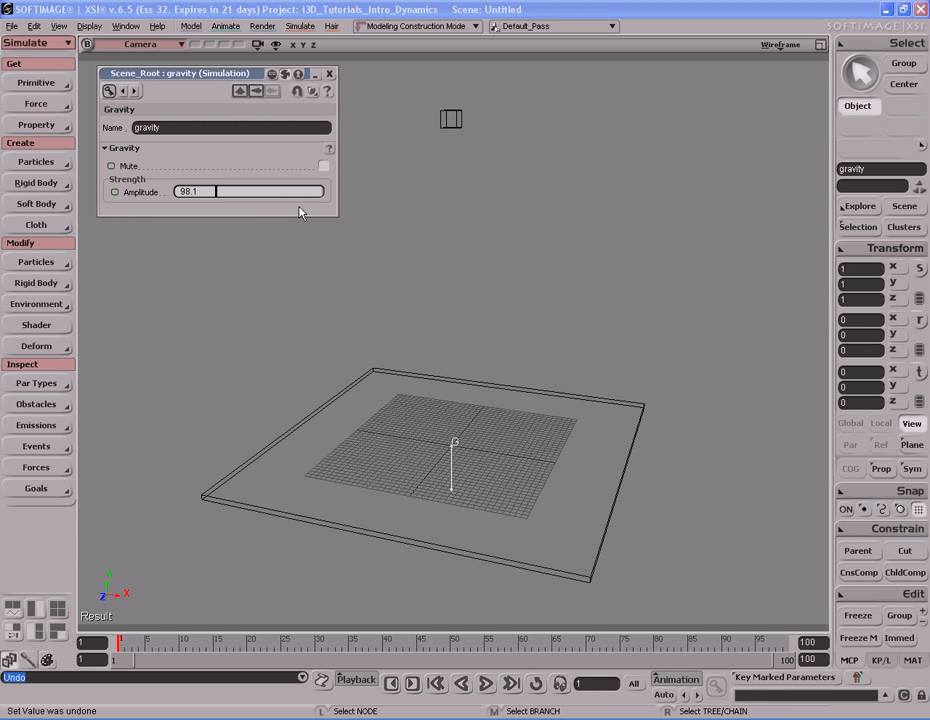
Move the gravity icon to about X -39.6, Y 34.73, Z 2.3 and rotate it about 175.8° around Z to point upward.
{"action": "left_click", "coordinate": [331, 77]}
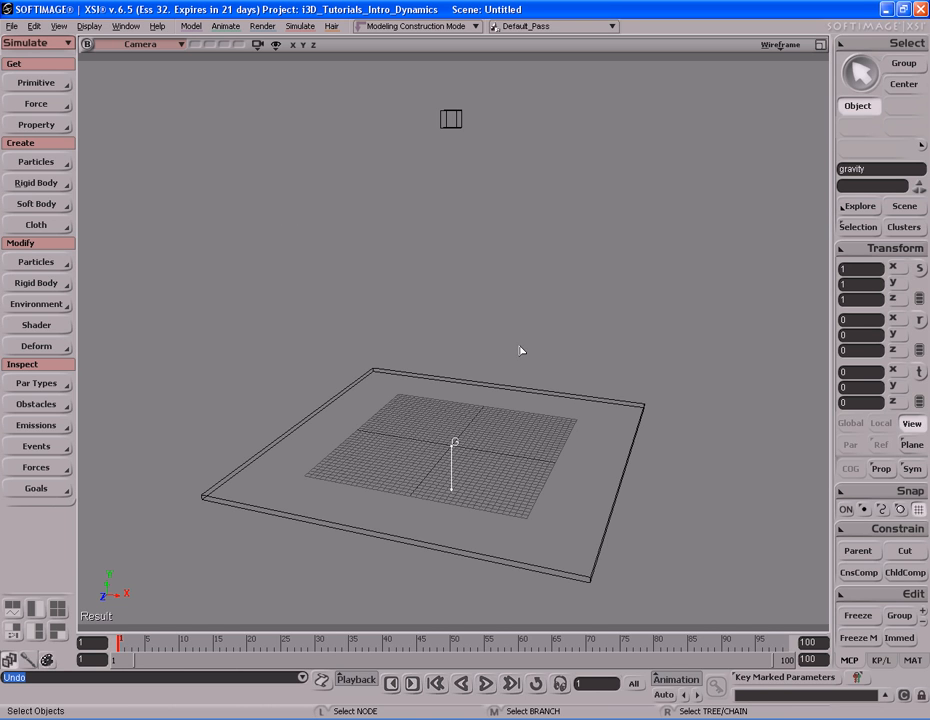
{"action": "key", "text": "v"}
{"action": "left_click_drag", "start_coordinate": [597, 481], "coordinate": [399, 303]}
{"action": "key", "text": "space"}
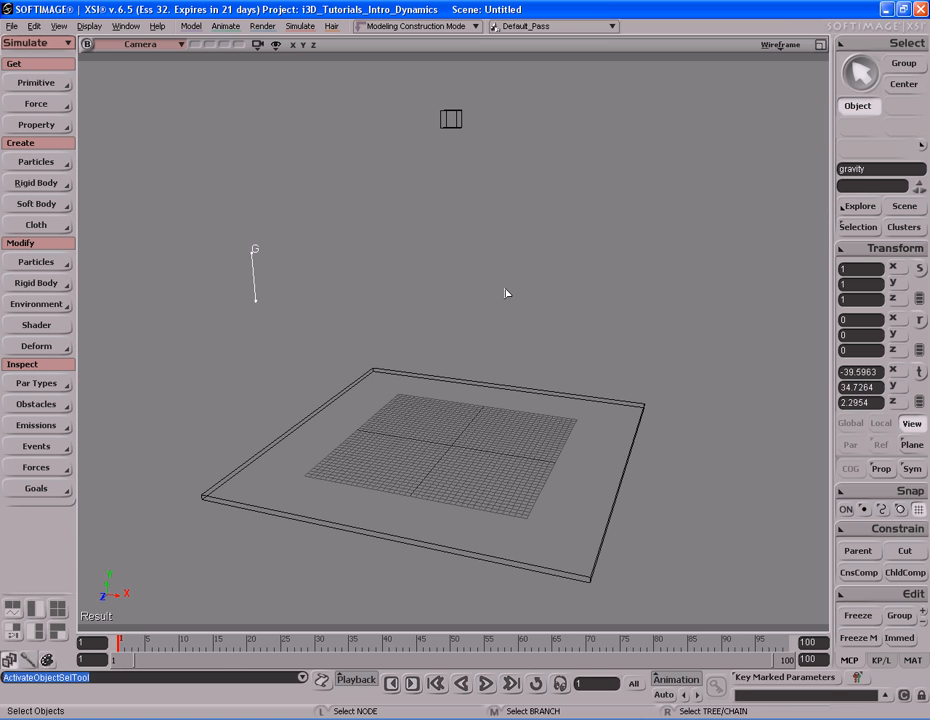
{"action": "key", "text": "c"}
{"action": "left_click_drag", "start_coordinate": [307, 220], "coordinate": [180, 302]}
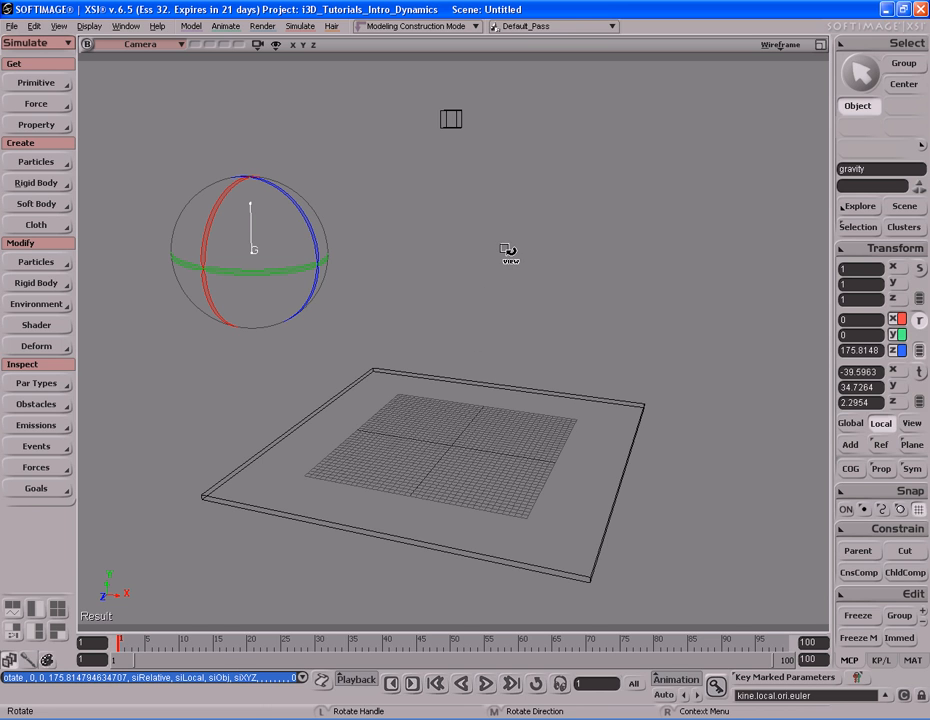
Undo the gravity icon's rotation and leave the rotate tool.
{"action": "key", "text": "ctrl+z"}
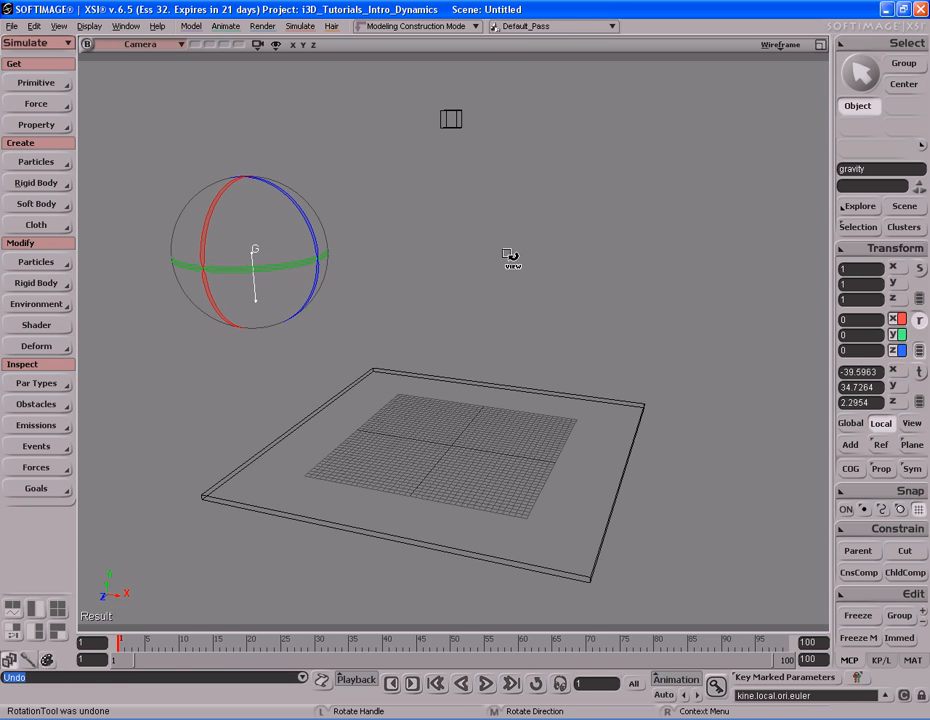
{"action": "key", "text": "space"}
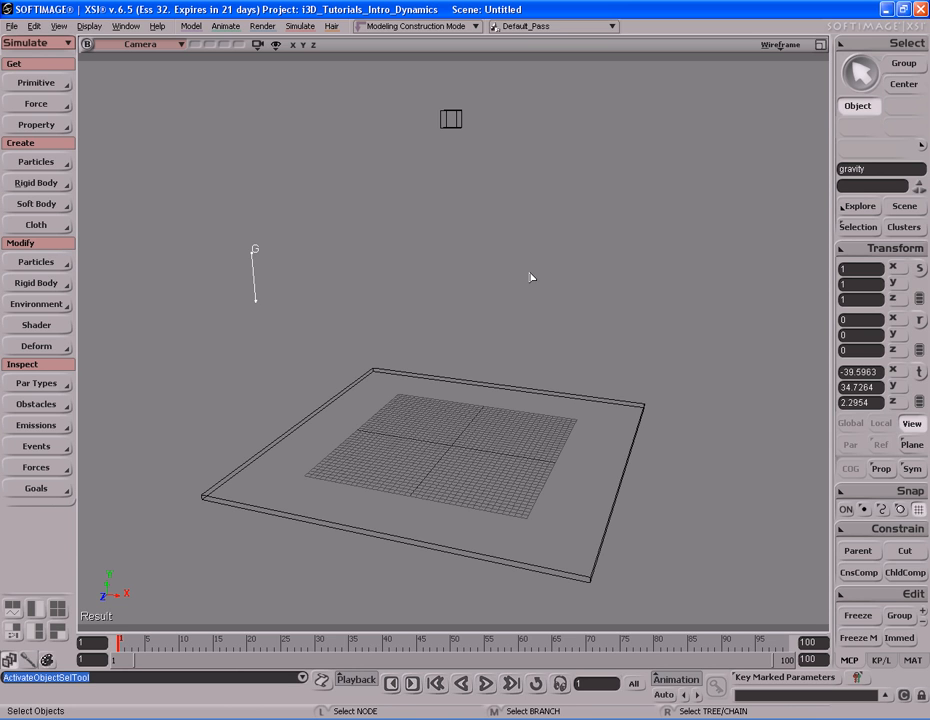
Review the gravity force, the small cube and the floor slab by selecting each in turn, and clear the selection.
{"action": "left_click_drag", "start_coordinate": [240, 214], "coordinate": [276, 256]}
{"action": "left_click_drag", "start_coordinate": [409, 77], "coordinate": [497, 157]}
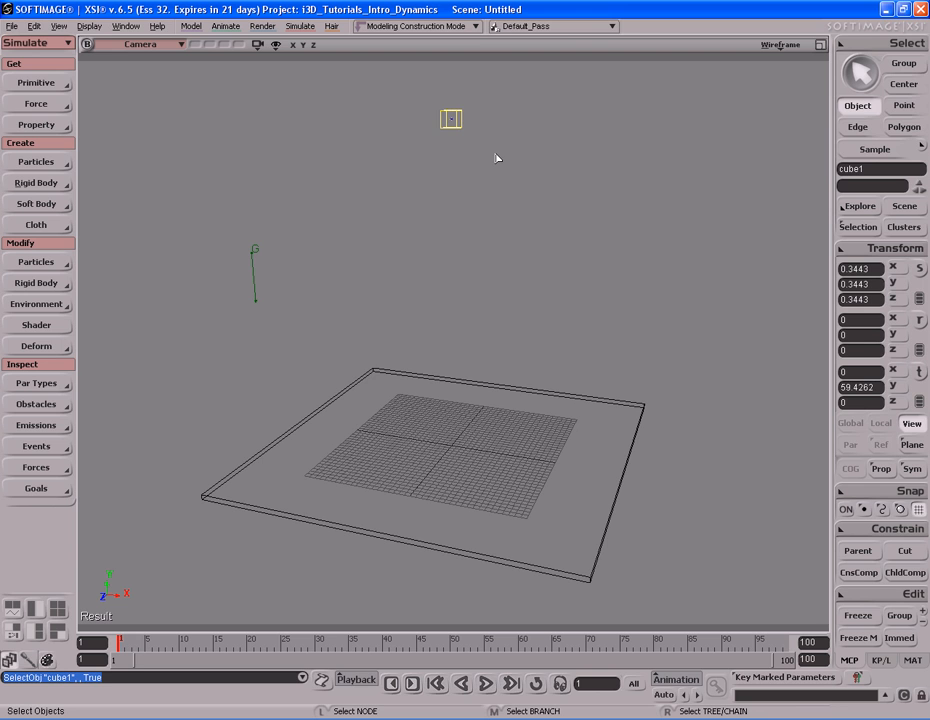
{"action": "left_click_drag", "start_coordinate": [238, 233], "coordinate": [317, 297]}
{"action": "left_click", "coordinate": [515, 390]}
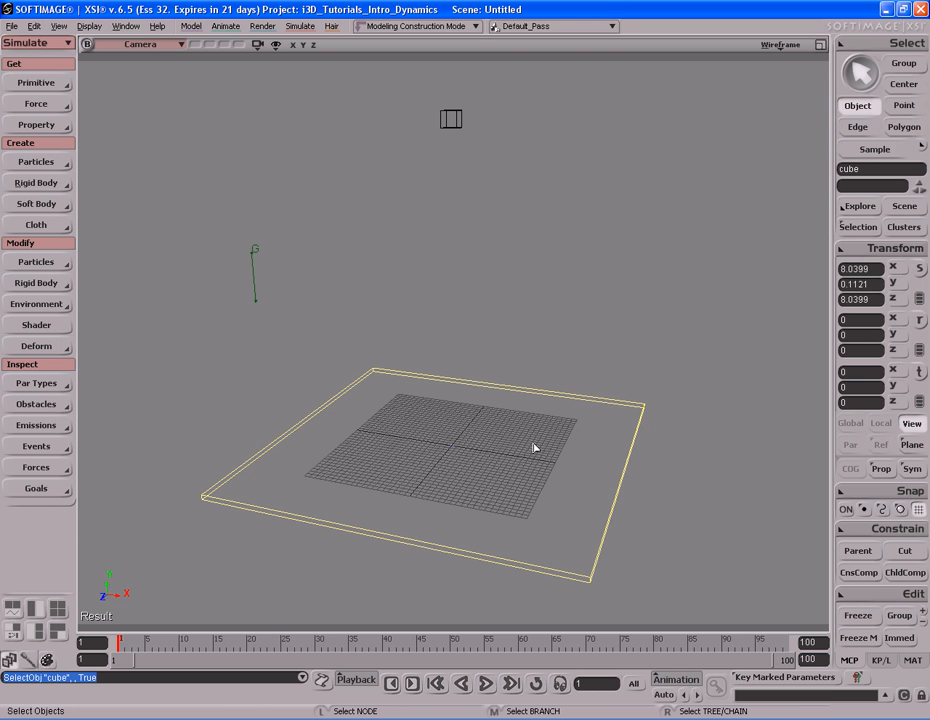
{"action": "left_click_drag", "start_coordinate": [232, 232], "coordinate": [262, 268]}
{"action": "left_click", "coordinate": [508, 405]}
{"action": "left_click_drag", "start_coordinate": [390, 88], "coordinate": [468, 130]}
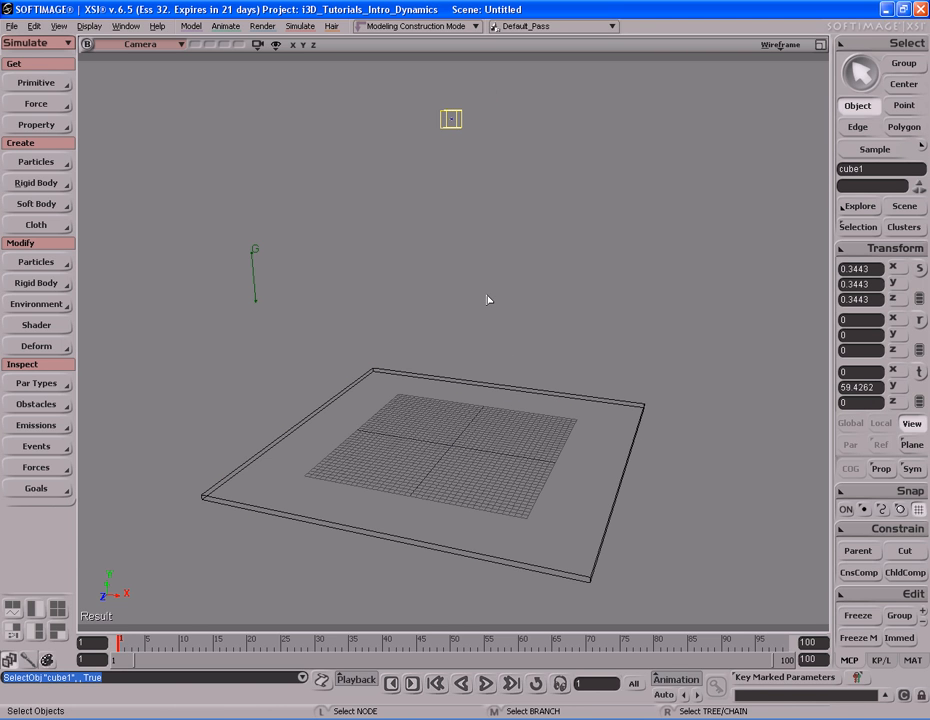
{"action": "left_click", "coordinate": [517, 307]}
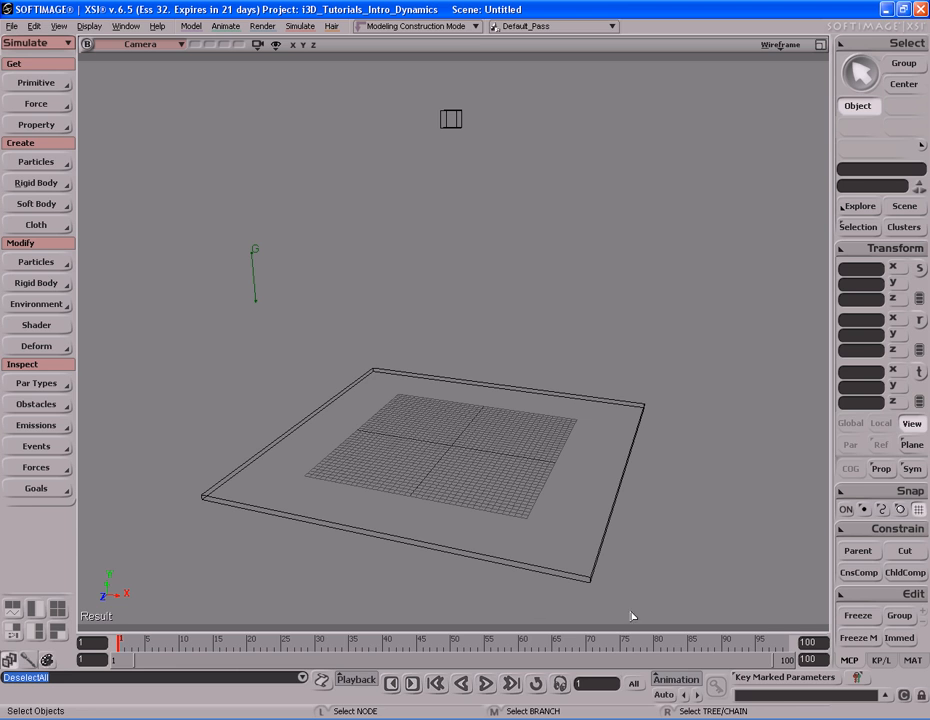
Play the simulation over its 100 frames and compare the first and last frames, ending on frame 1.
{"action": "left_click", "coordinate": [819, 643]}
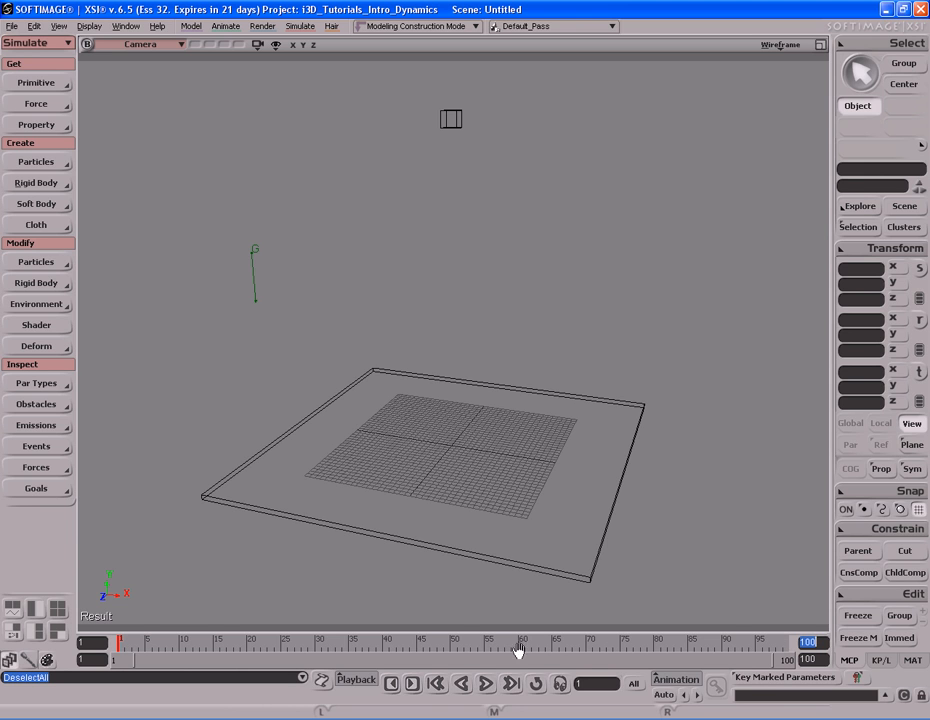
{"action": "left_click", "coordinate": [487, 684]}
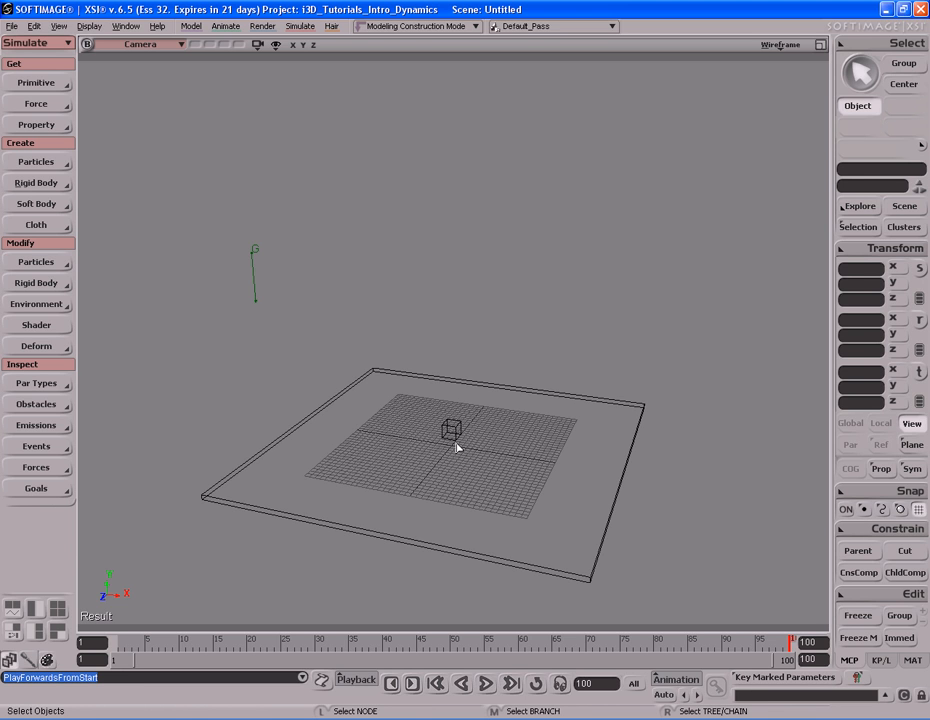
{"action": "left_click", "coordinate": [437, 685]}
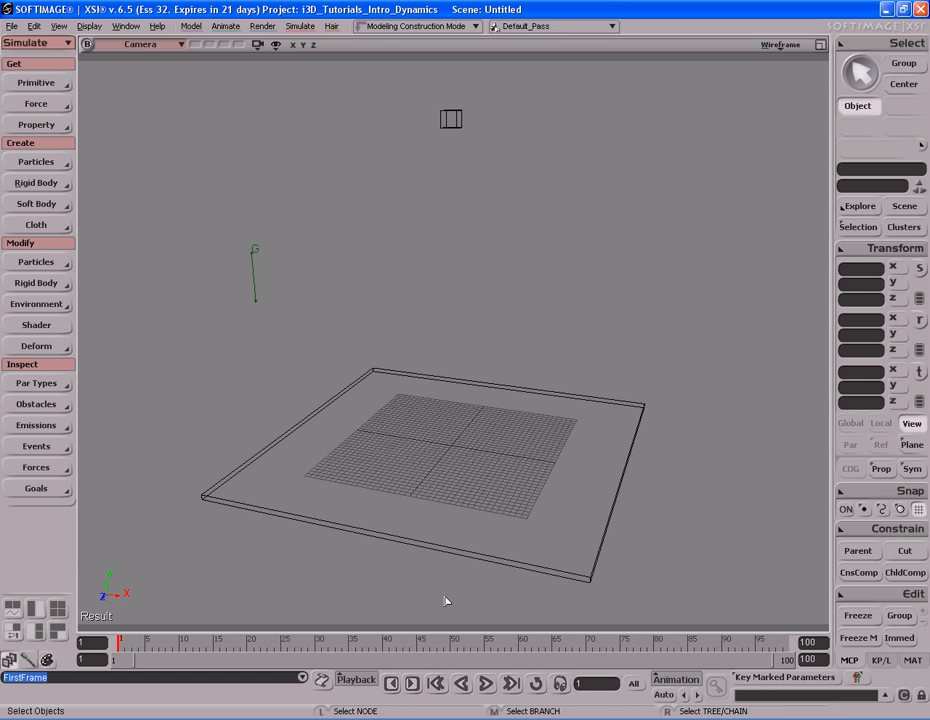
{"action": "key", "text": "shift+period"}
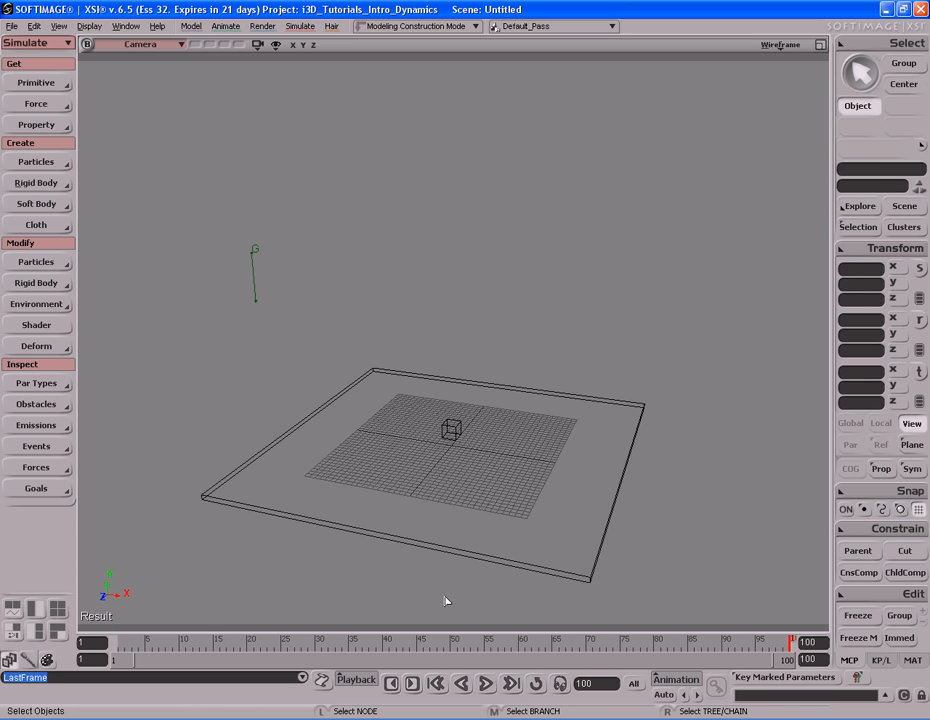
{"action": "key", "text": "shift+comma"}
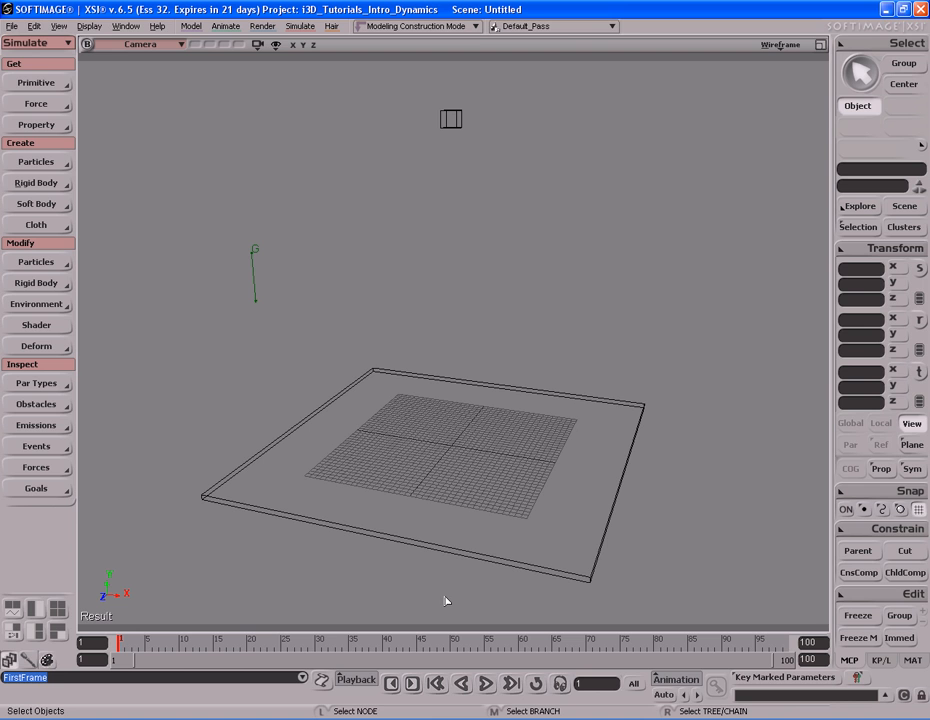
Set the Camera view's display mode to Shaded with Wireframe On Shaded enabled.
{"action": "left_click", "coordinate": [779, 46]}
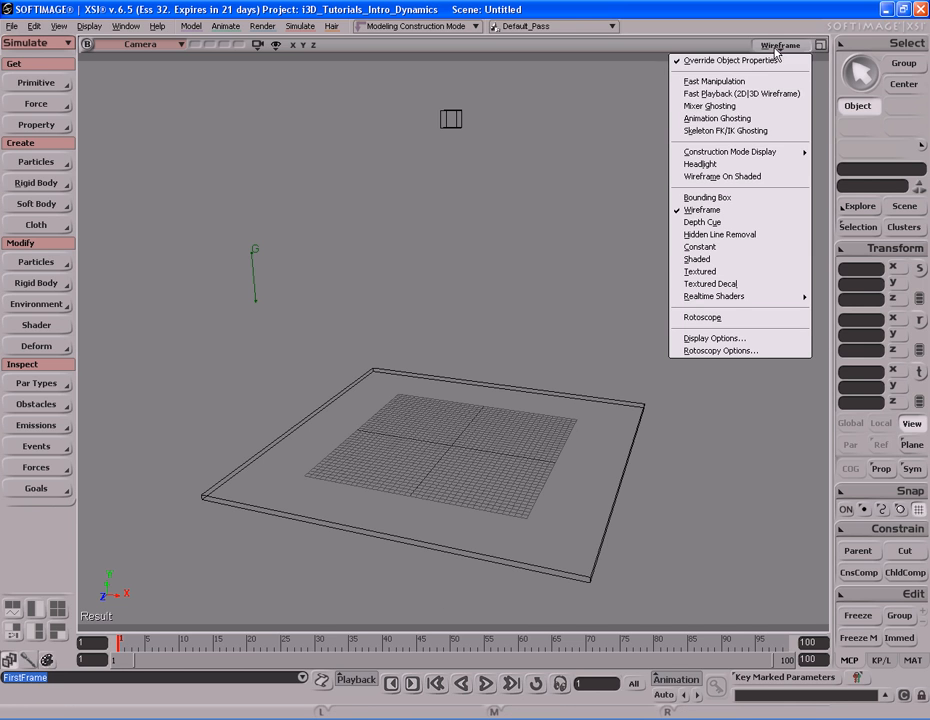
{"action": "left_click", "coordinate": [729, 262]}
{"action": "left_click", "coordinate": [780, 46]}
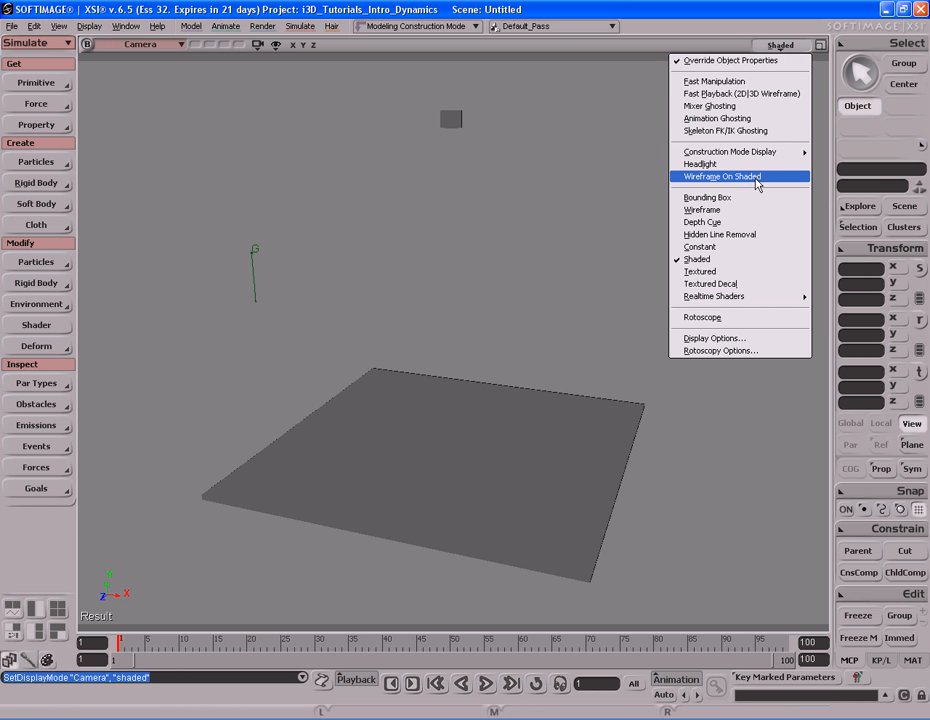
{"action": "left_click", "coordinate": [752, 178]}
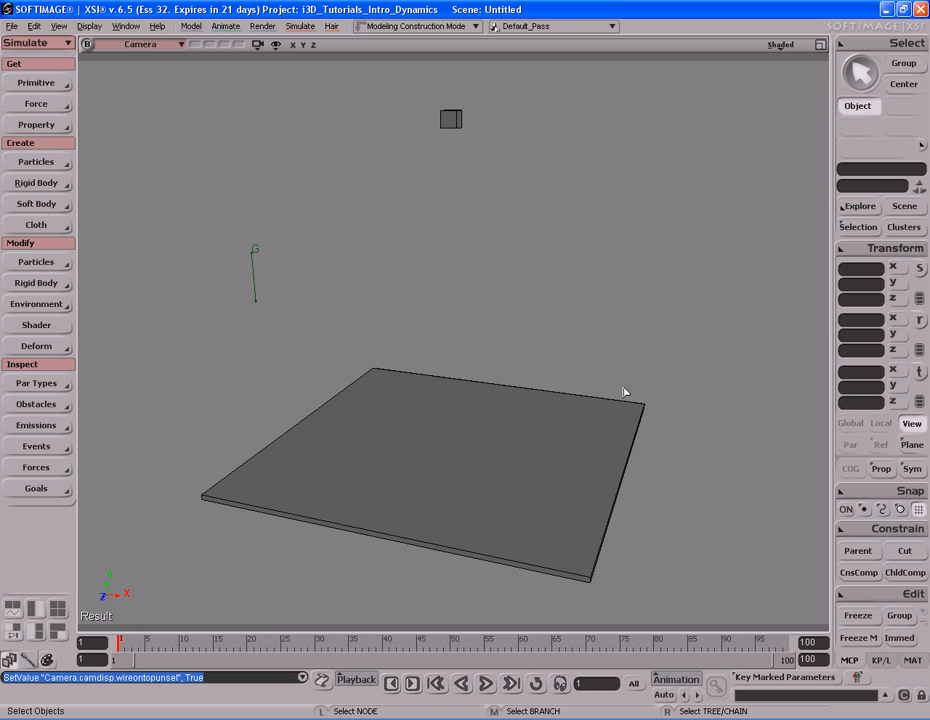
Play the simulation forward from a corner-on view of the slab and stop it at frame 100.
{"action": "key", "text": "s"}
{"action": "mouse_move", "coordinate": [623, 401]}
{"action": "right_mouse_down"}
{"action": "mouse_move", "coordinate": [604, 386]}
{"action": "mouse_move", "coordinate": [625, 386]}
{"action": "right_mouse_up"}
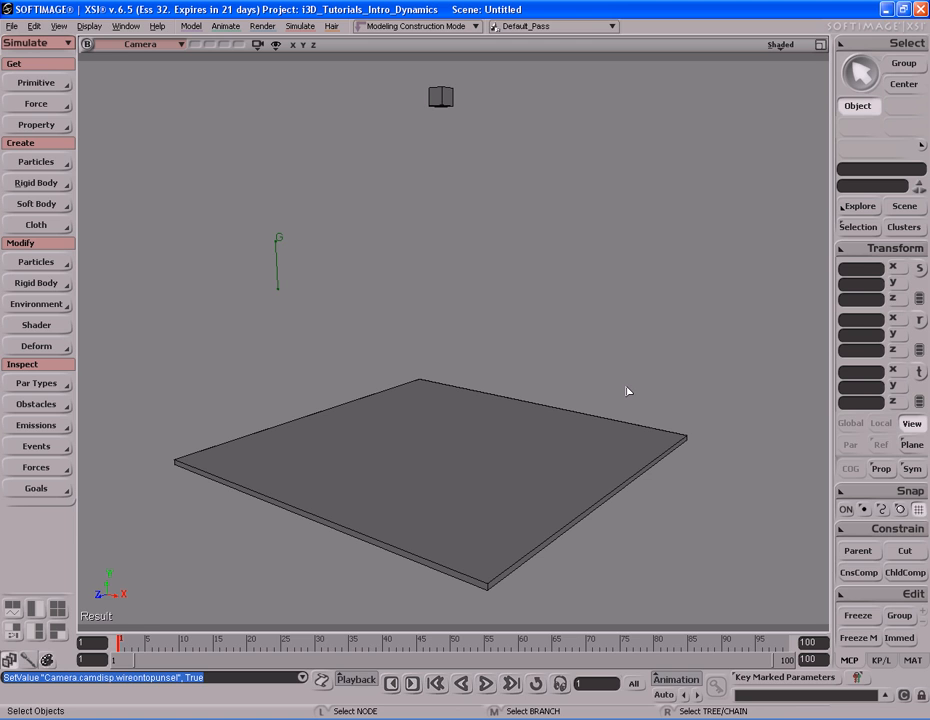
{"action": "key", "text": "F12"}
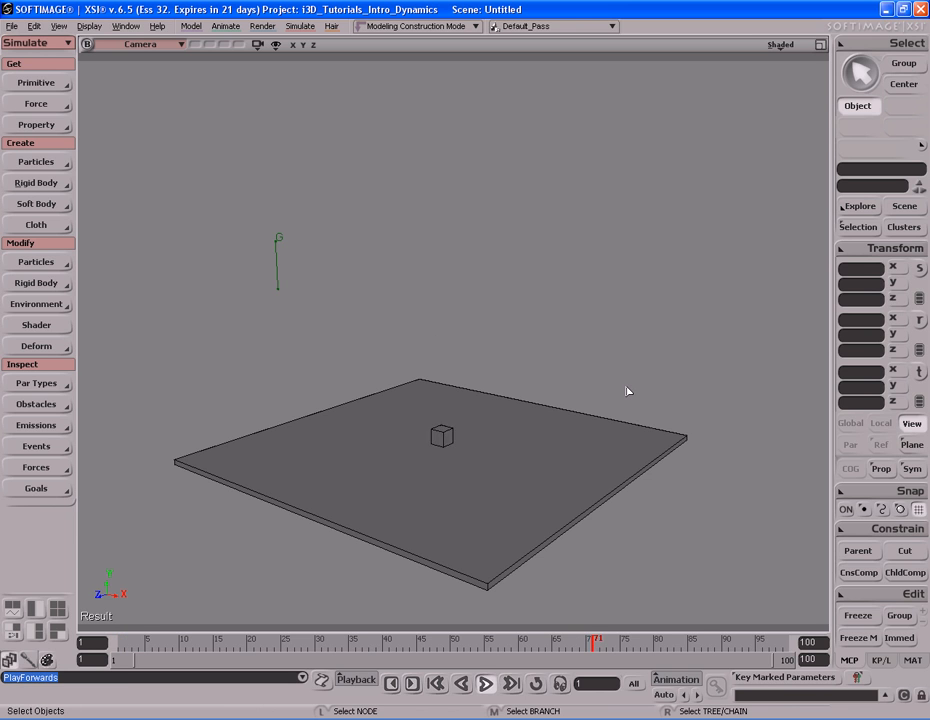
{"action": "key", "text": "Escape"}
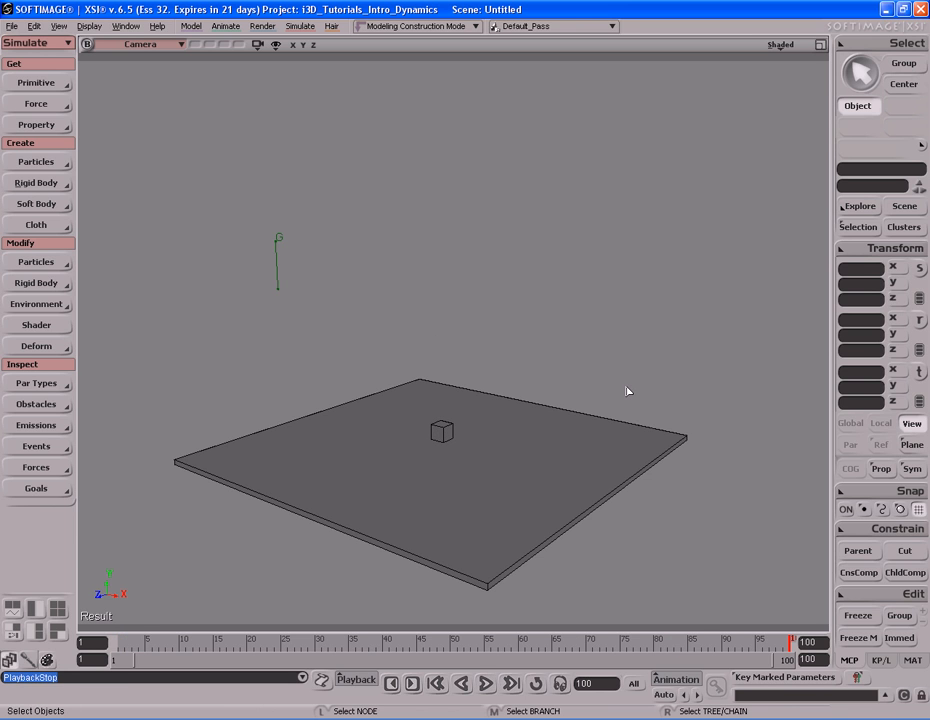
Step backward frame by frame to frame 77, step forward again to examine the cube's motion, and return to frame 1.
{"action": "key", "text": "comma"}
{"action": "key", "text": "comma"}
{"action": "key", "text": "comma"}
{"action": "key", "text": "comma"}
{"action": "key", "text": "comma"}
{"action": "key", "text": "comma"}
{"action": "key", "text": "comma"}
{"action": "key", "text": "comma"}
{"action": "key", "text": "comma"}
{"action": "key", "text": "comma"}
{"action": "key", "text": "comma"}
{"action": "key", "text": "comma"}
{"action": "key", "text": "comma"}
{"action": "key", "text": "comma"}
{"action": "key", "text": "comma"}
{"action": "key", "text": "comma"}
{"action": "key", "text": "comma"}
{"action": "key", "text": "comma"}
{"action": "key", "text": "comma"}
{"action": "key", "text": "comma"}
{"action": "key", "text": "comma"}
{"action": "key", "text": "comma"}
{"action": "key", "text": "comma"}
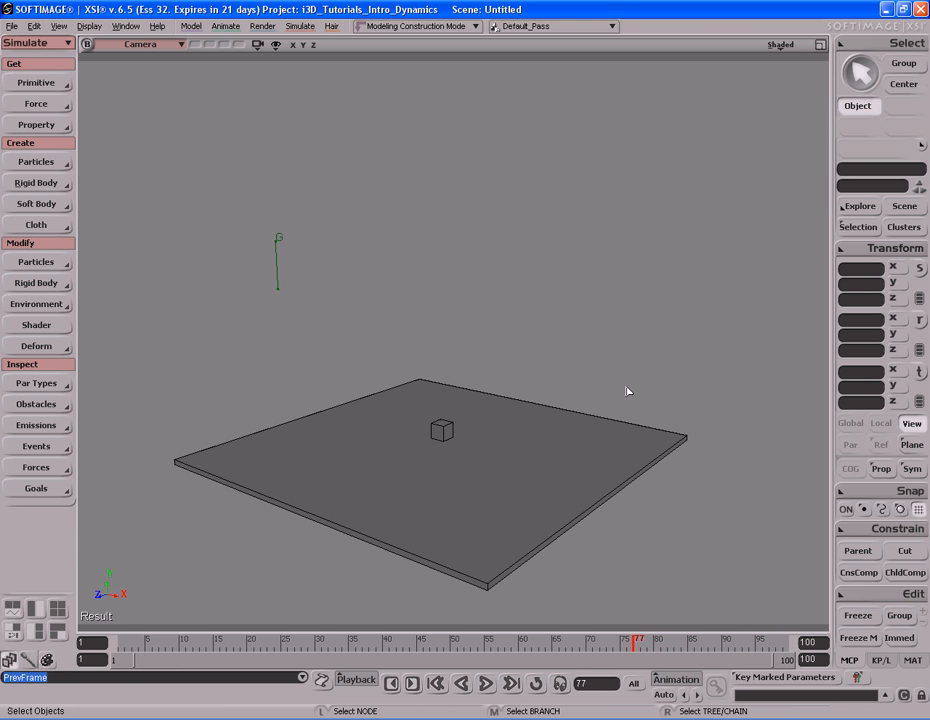
{"action": "key", "text": "period"}
{"action": "key", "text": "period"}
{"action": "key", "text": "period"}
{"action": "key", "text": "period"}
{"action": "key", "text": "period"}
{"action": "key", "text": "period"}
{"action": "key", "text": "period"}
{"action": "key", "text": "period"}
{"action": "key", "text": "period"}
{"action": "key", "text": "period"}
{"action": "key", "text": "period"}
{"action": "key", "text": "period"}
{"action": "key", "text": "period"}
{"action": "key", "text": "period"}
{"action": "key", "text": "period"}
{"action": "key", "text": "shift+comma"}
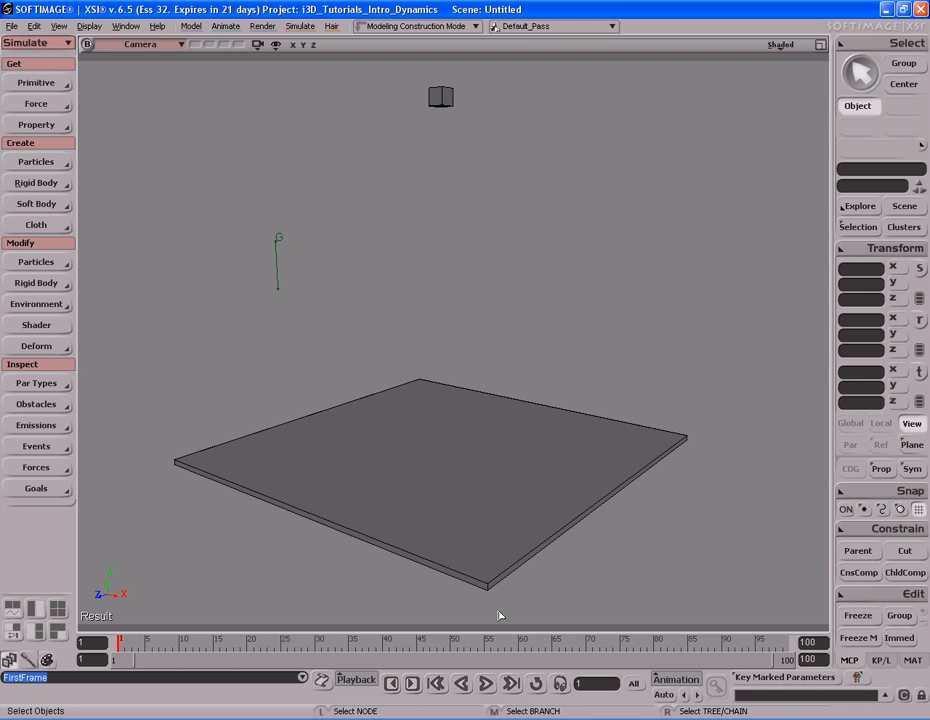
Play the simulation forward and backward, jump between the first and last frames, and end on frame 1.
{"action": "left_click", "coordinate": [485, 684]}
{"action": "left_click", "coordinate": [461, 684]}
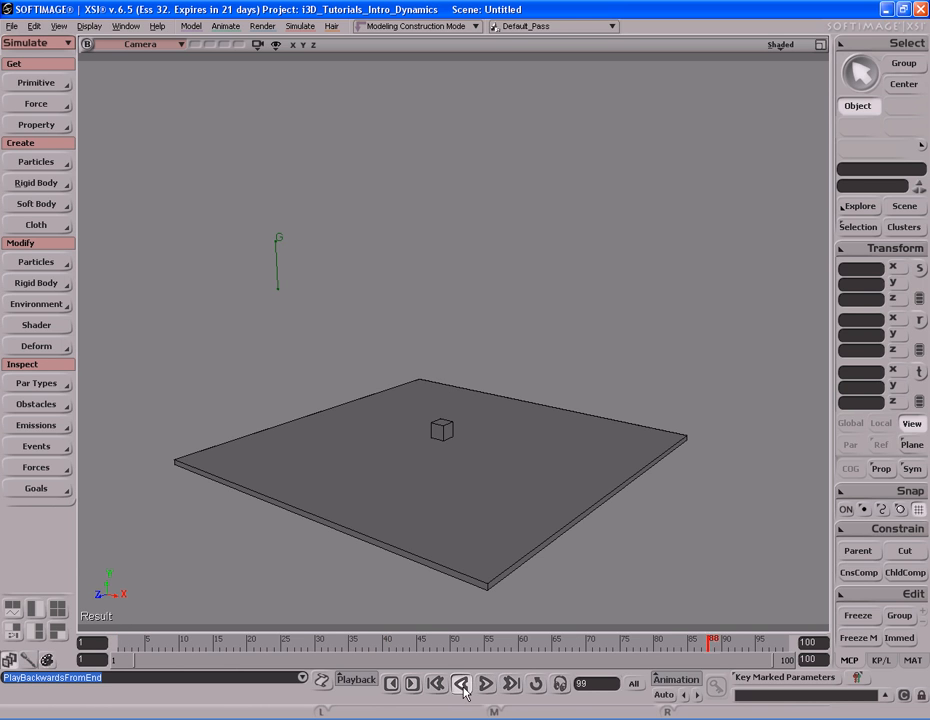
{"action": "left_click", "coordinate": [461, 687]}
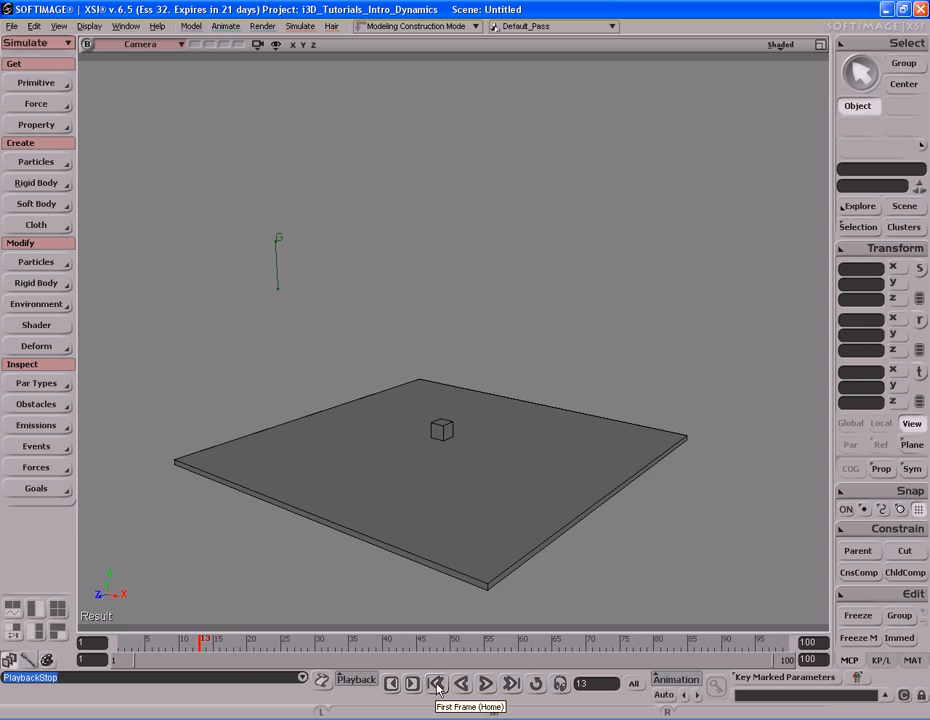
{"action": "left_click", "coordinate": [438, 685]}
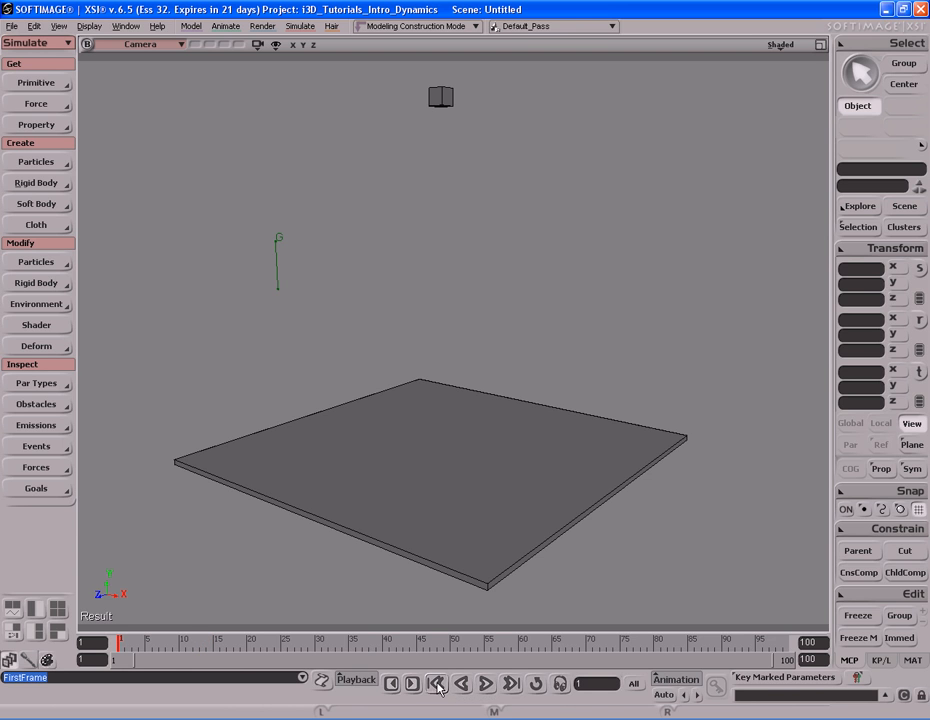
{"action": "left_click", "coordinate": [511, 686]}
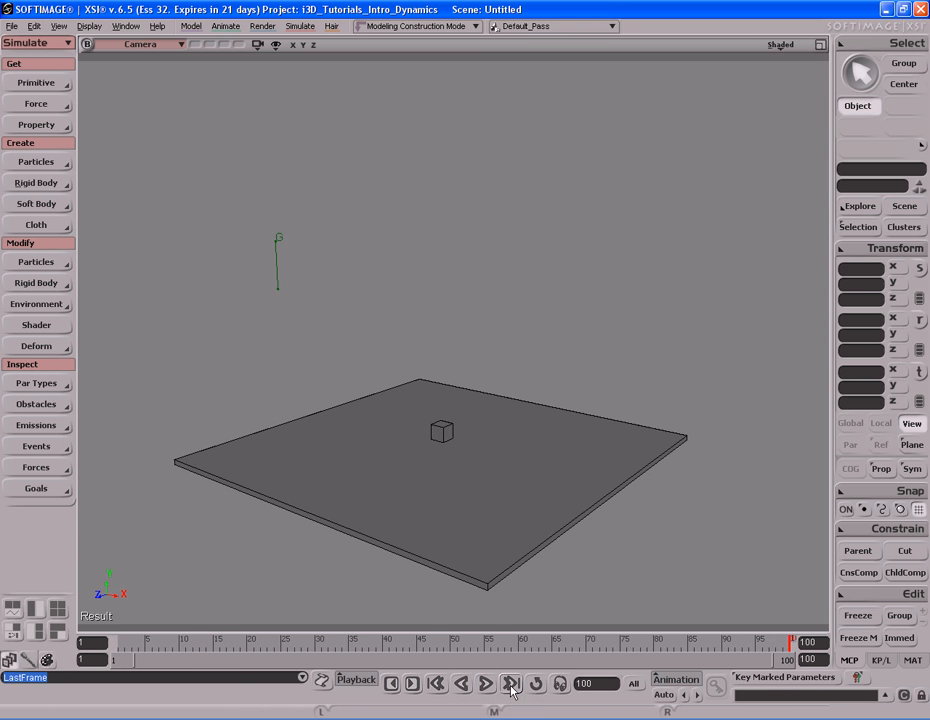
{"action": "left_click", "coordinate": [438, 686]}
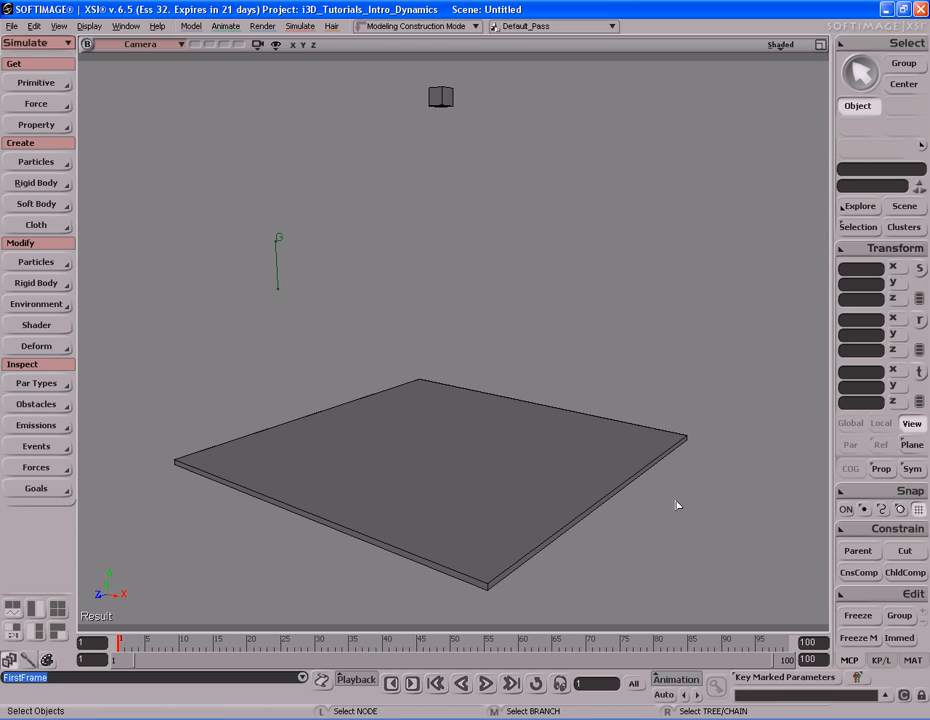
Set the timeline's end frame to 1000.
{"action": "left_click", "coordinate": [820, 643]}
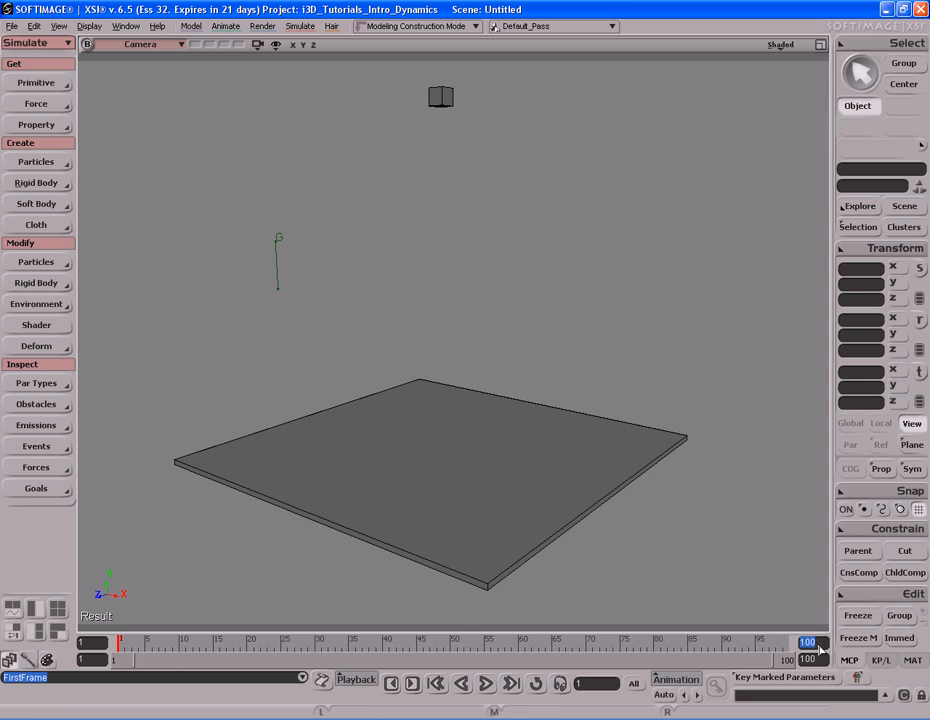
{"action": "type", "text": "1"}
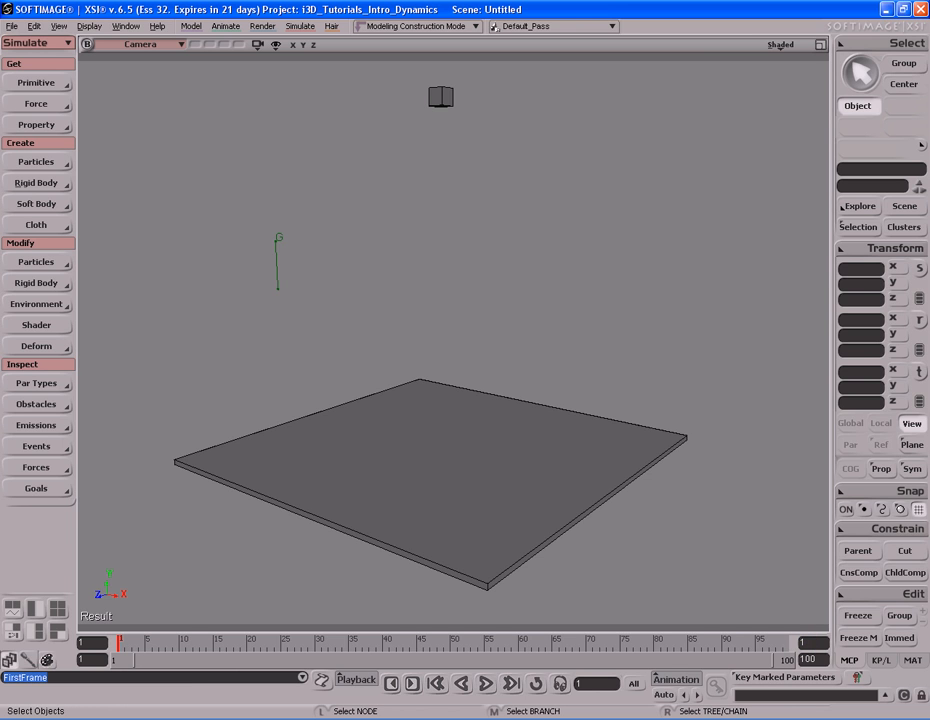
{"action": "key", "text": "Return"}
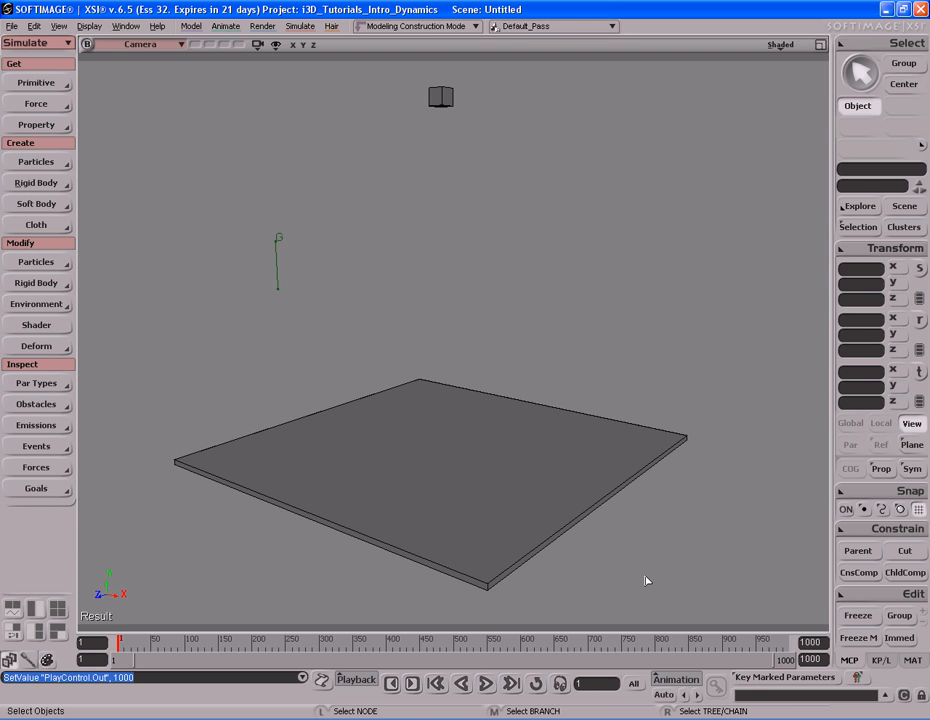
Play the extended simulation twice to watch the cube settle on the slab, returning to frame 1 after each run.
{"action": "key", "text": "Return"}
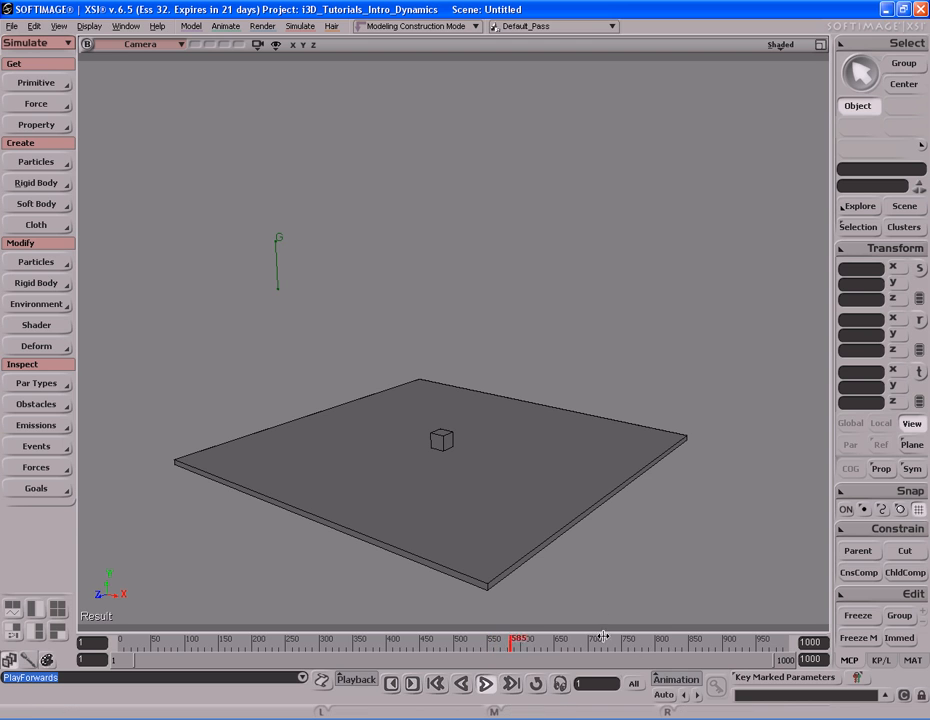
{"action": "key", "text": "Escape"}
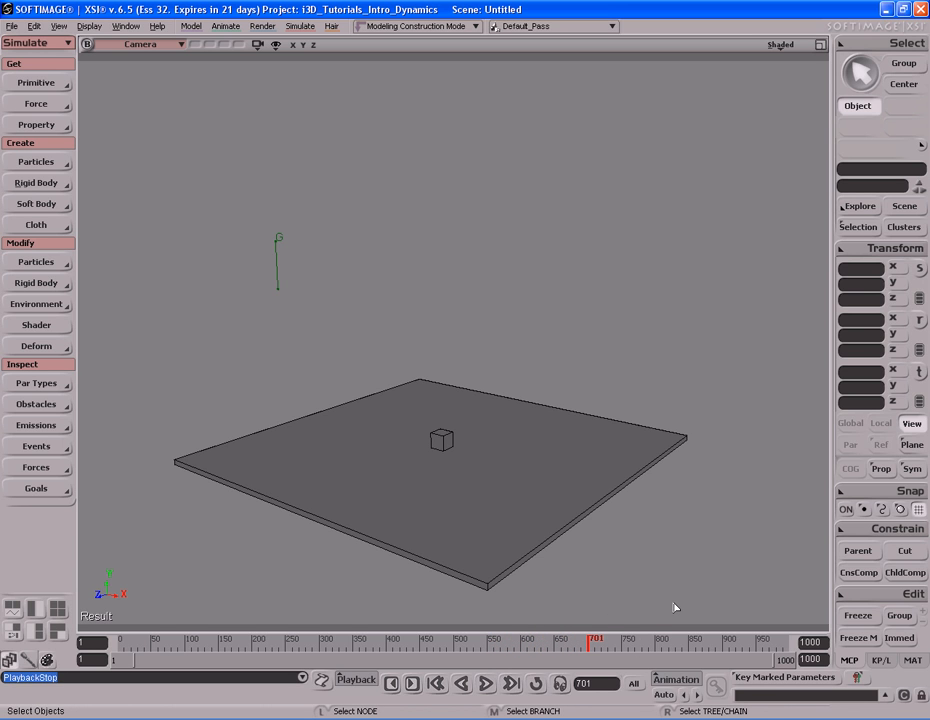
{"action": "key", "text": "Home"}
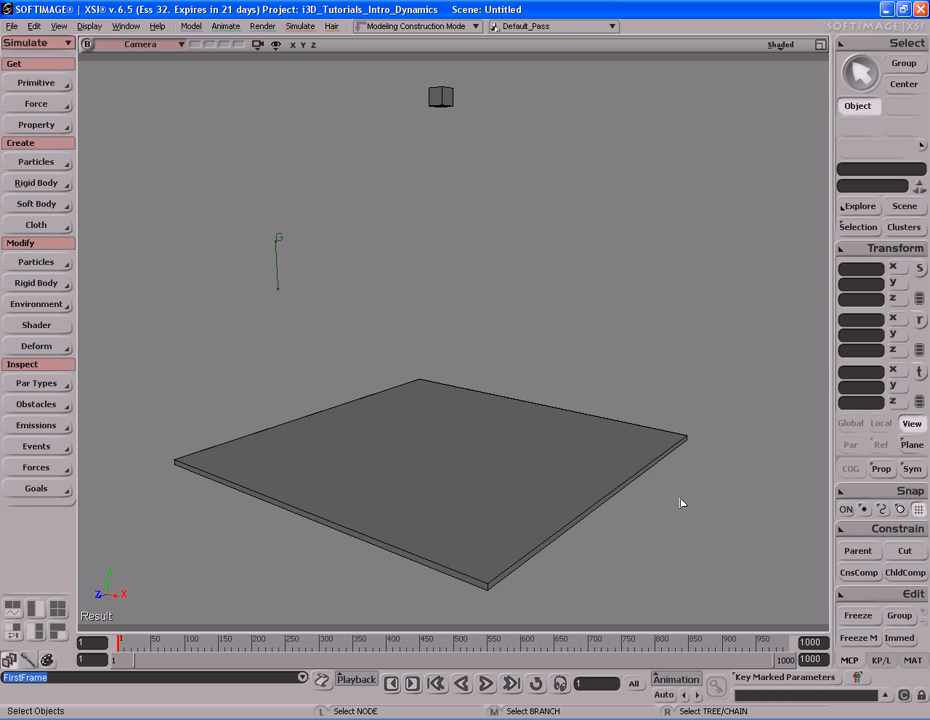
{"action": "key", "text": "F4"}
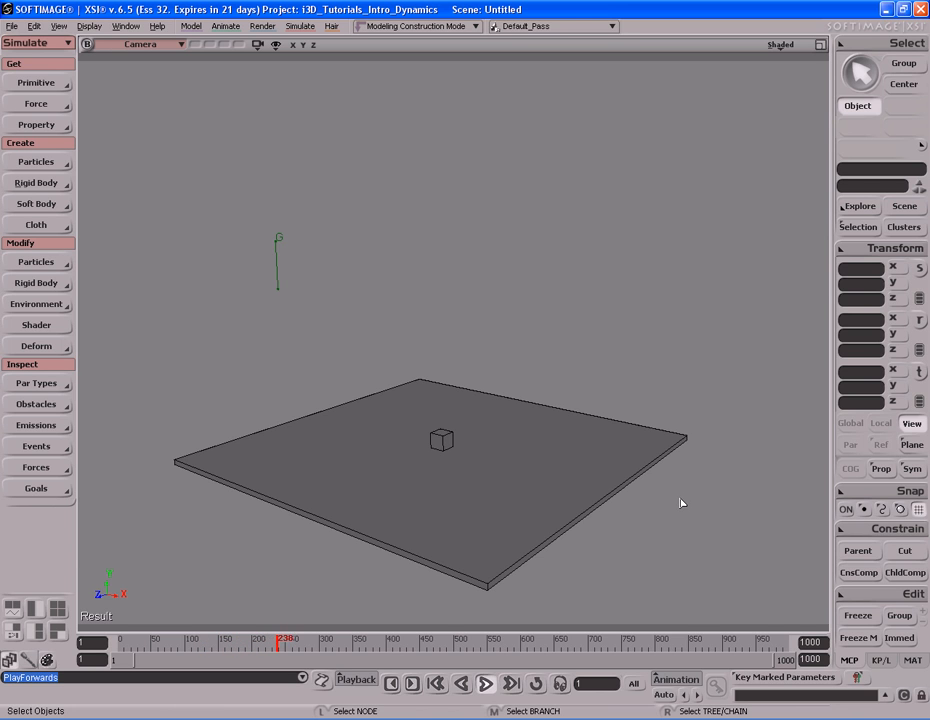
{"action": "key", "text": "Escape"}
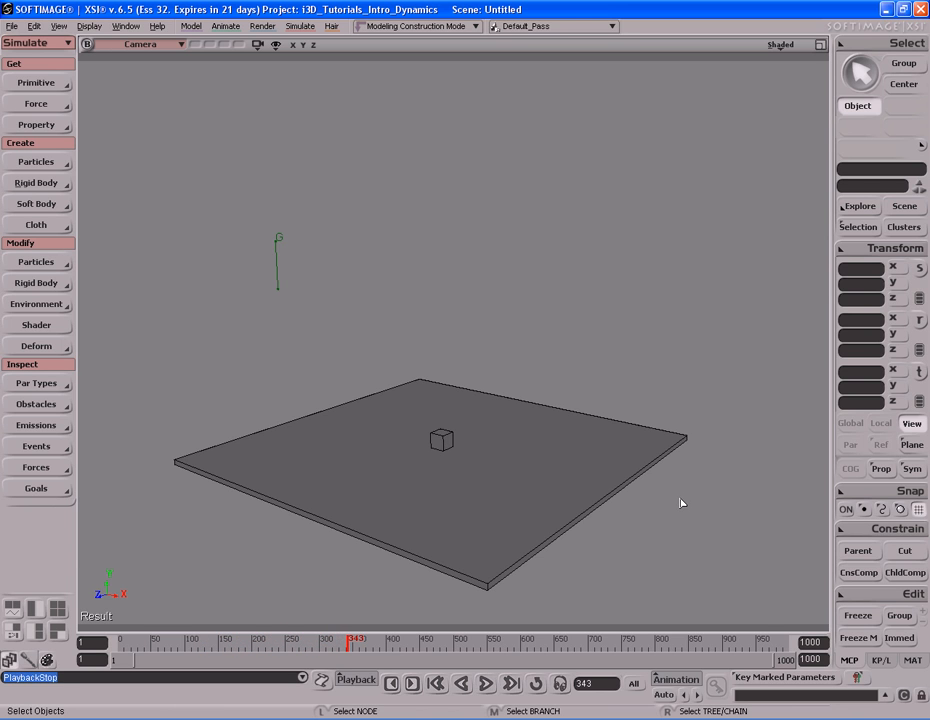
{"action": "key", "text": "shift+F5"}
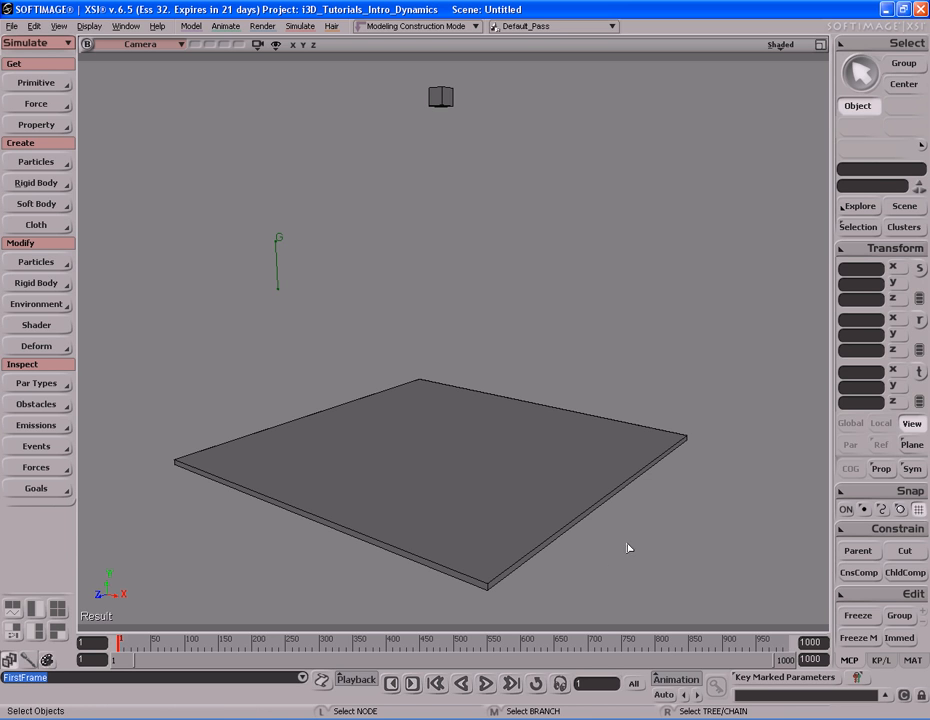
Turn on looped playback and shorten the visible playback range to end at about frame 221.
{"action": "left_click", "coordinate": [537, 684]}
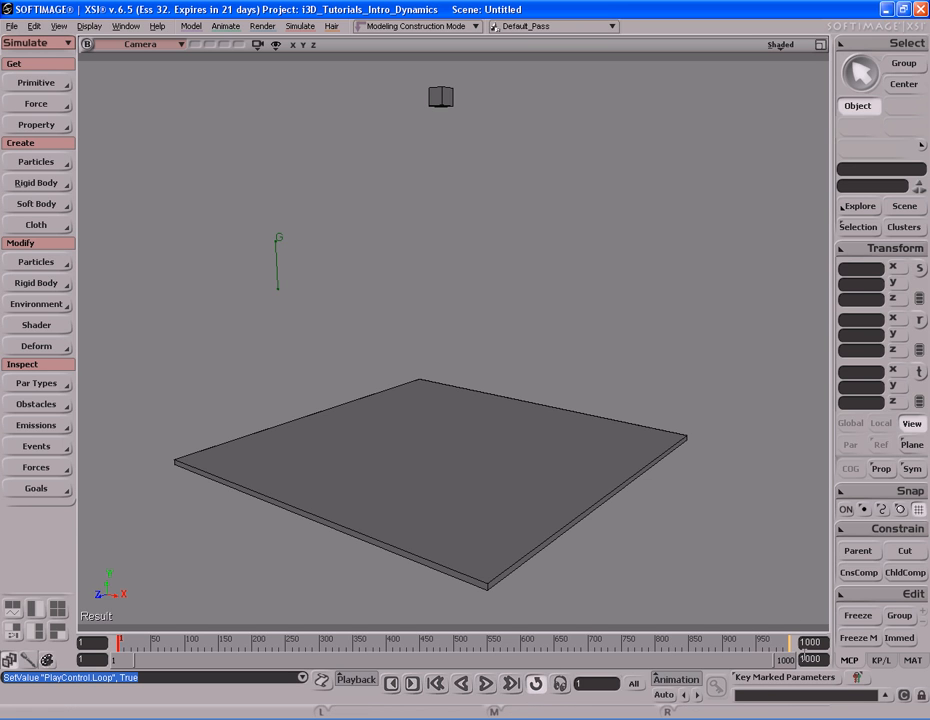
{"action": "left_click_drag", "start_coordinate": [785, 660], "coordinate": [436, 653]}
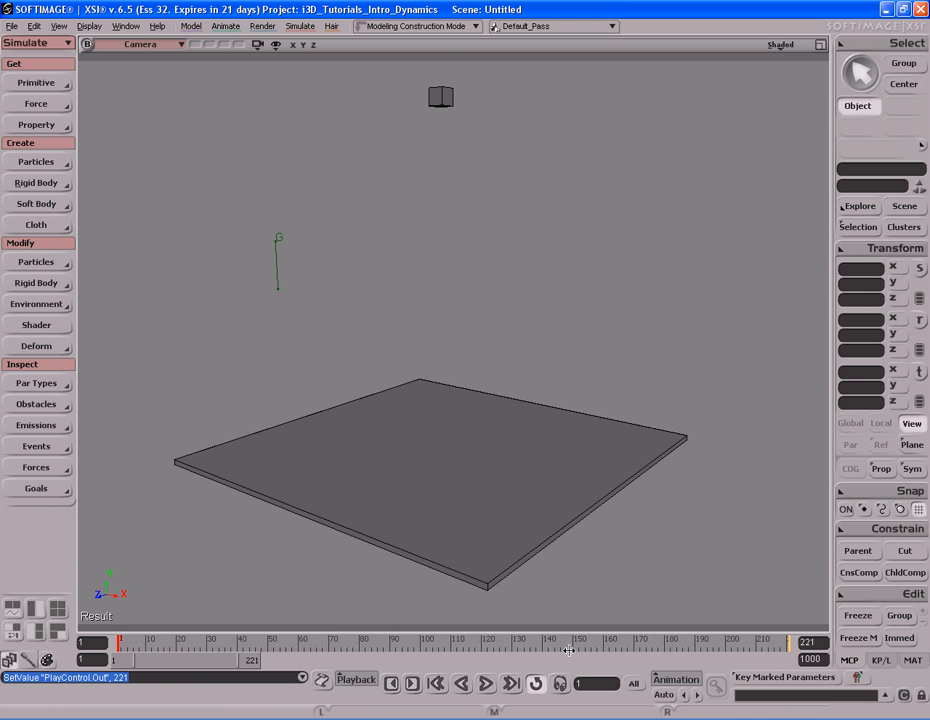
Play the looped simulation of the cube falling onto the slab, ending back on the first frame.
{"action": "key", "text": "Up"}
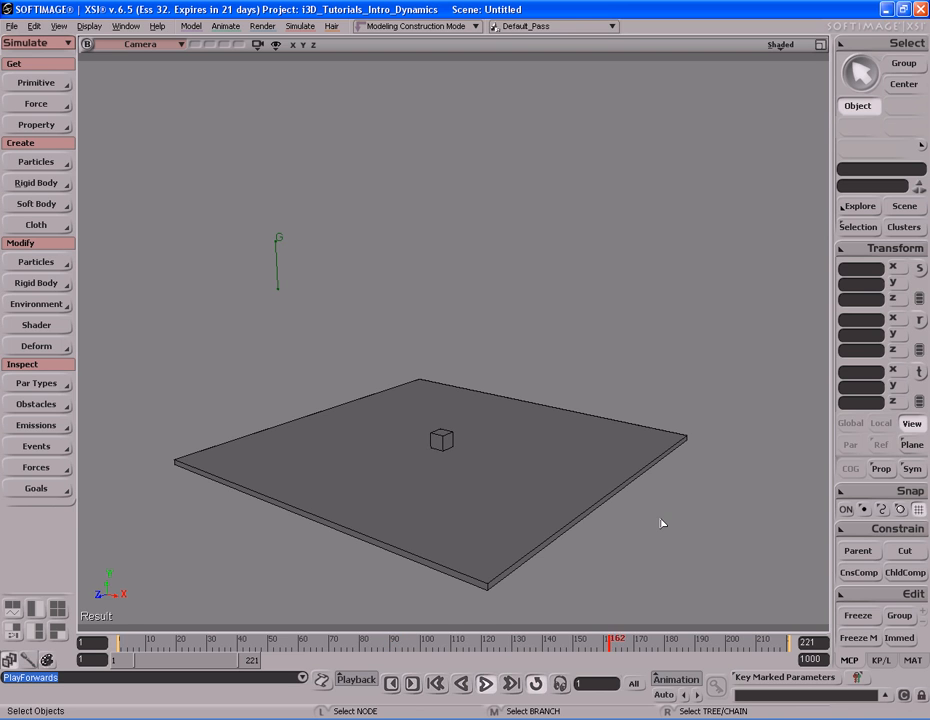
{"action": "key", "text": "Home"}
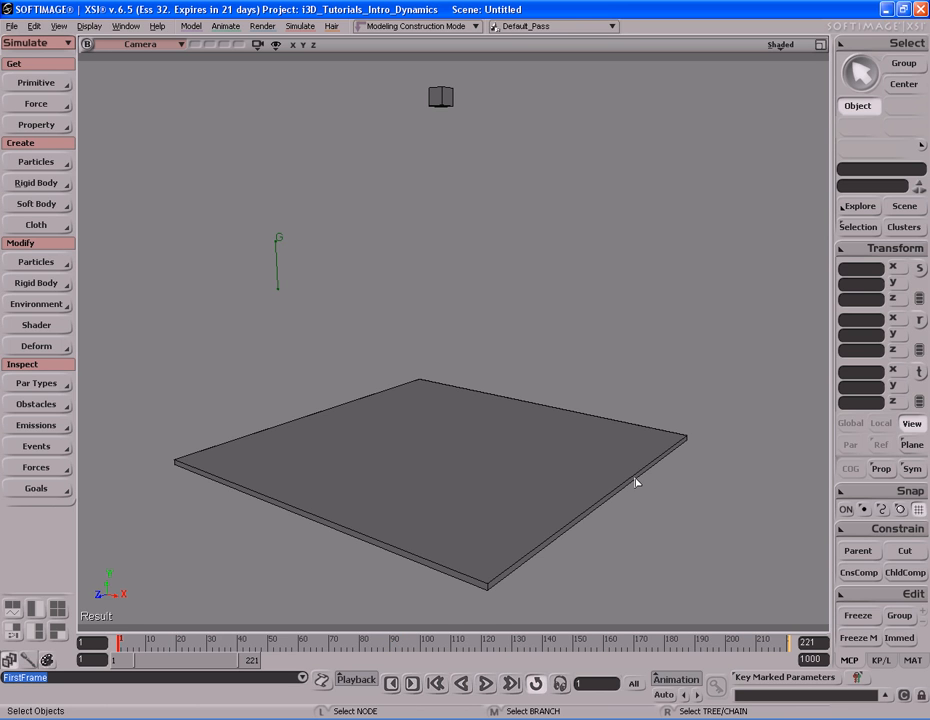
Switch the Camera view to wireframe display and examine the floor grid up close.
{"action": "key", "text": "s"}
{"action": "right_click_drag", "start_coordinate": [596, 438], "coordinate": [606, 452]}
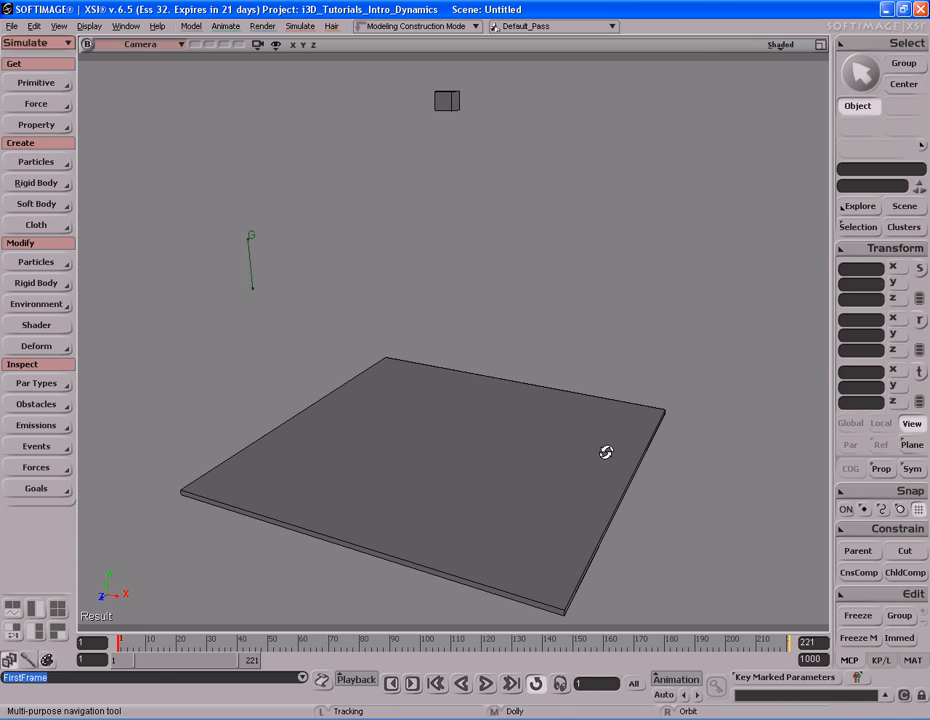
{"action": "left_click", "coordinate": [780, 45]}
{"action": "left_click", "coordinate": [760, 78]}
{"action": "middle_click_drag", "start_coordinate": [621, 405], "coordinate": [450, 253]}
{"action": "left_click_drag", "start_coordinate": [450, 253], "coordinate": [504, 405]}
{"action": "middle_click_drag", "start_coordinate": [504, 405], "coordinate": [565, 380]}
{"action": "right_click_drag", "start_coordinate": [565, 380], "coordinate": [542, 338]}
{"action": "key", "text": "Escape"}
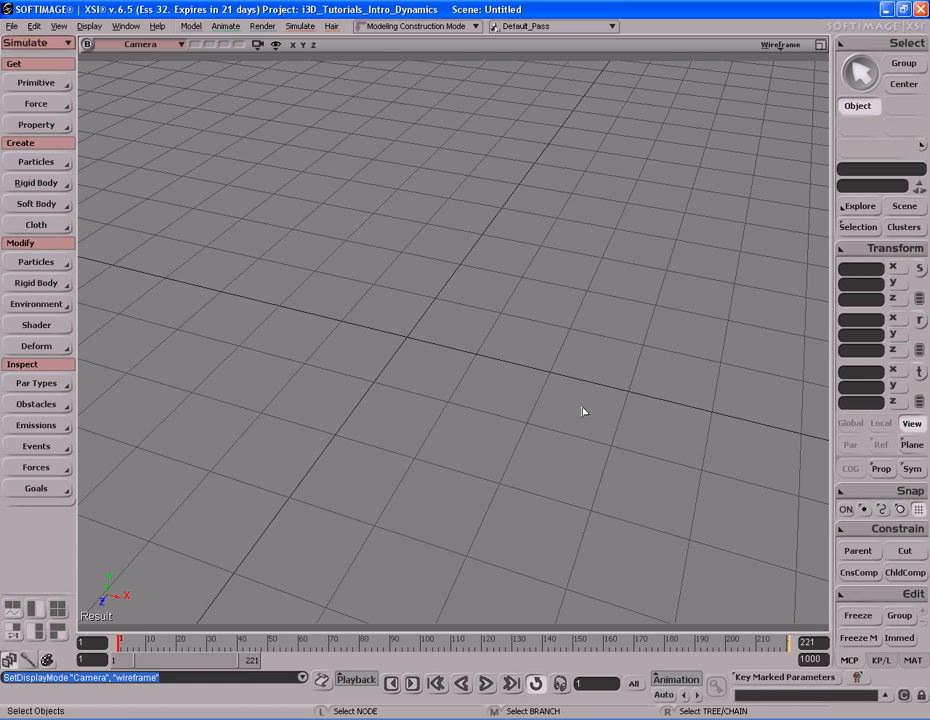
Select the gravity force and check its amplitude in its properties, closing them without a change.
{"action": "key", "text": "s"}
{"action": "middle_click_drag", "start_coordinate": [405, 442], "coordinate": [251, 222]}
{"action": "key", "text": "space"}
{"action": "left_click_drag", "start_coordinate": [251, 201], "coordinate": [303, 257]}
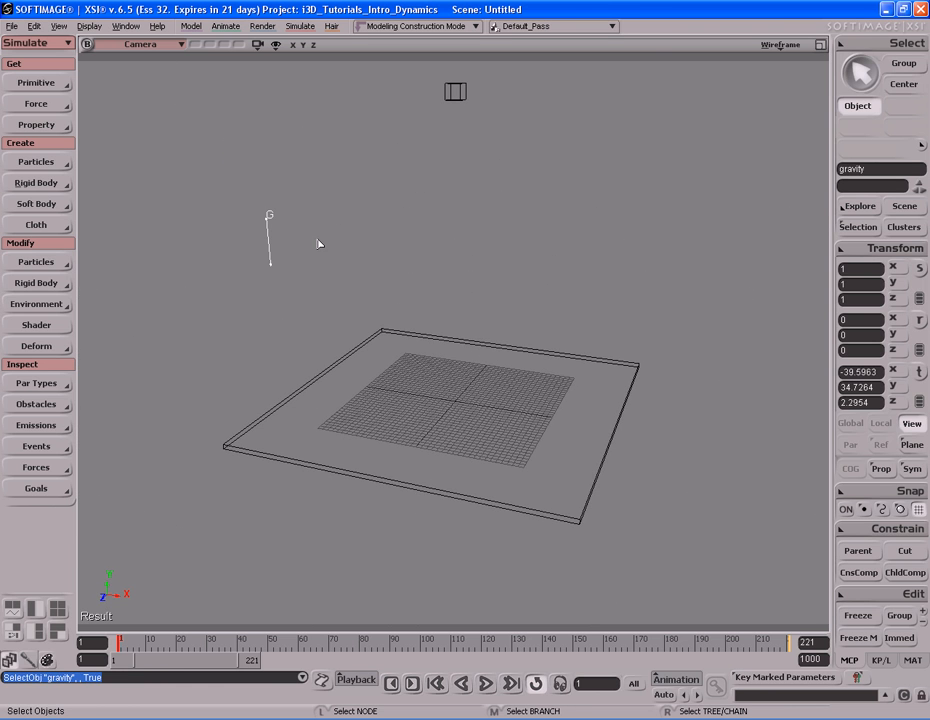
{"action": "key", "text": "Return"}
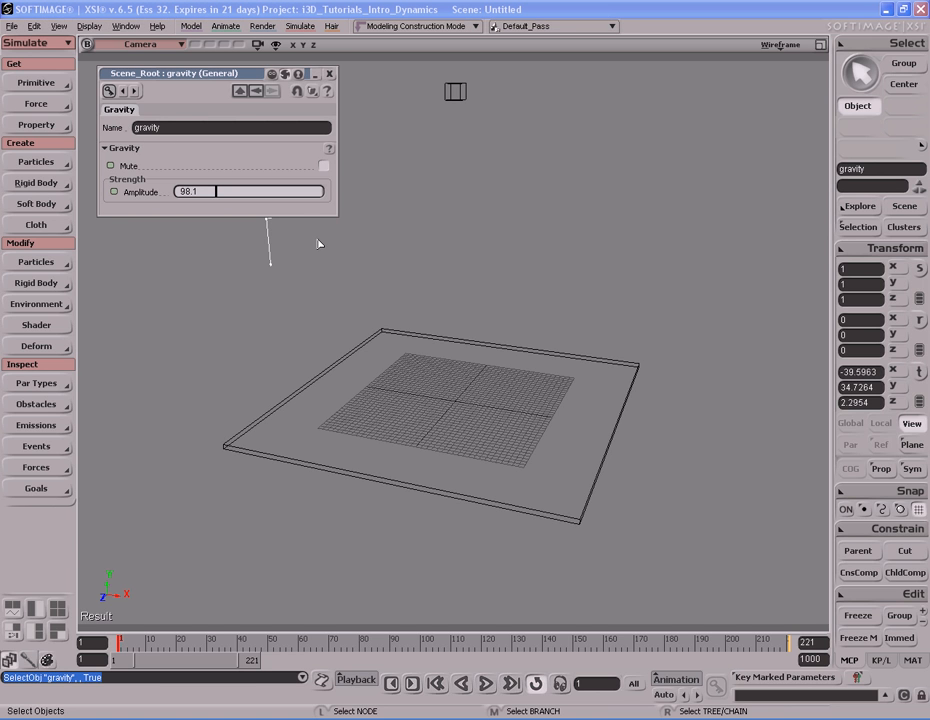
{"action": "left_click", "coordinate": [211, 191]}
{"action": "left_click", "coordinate": [210, 191]}
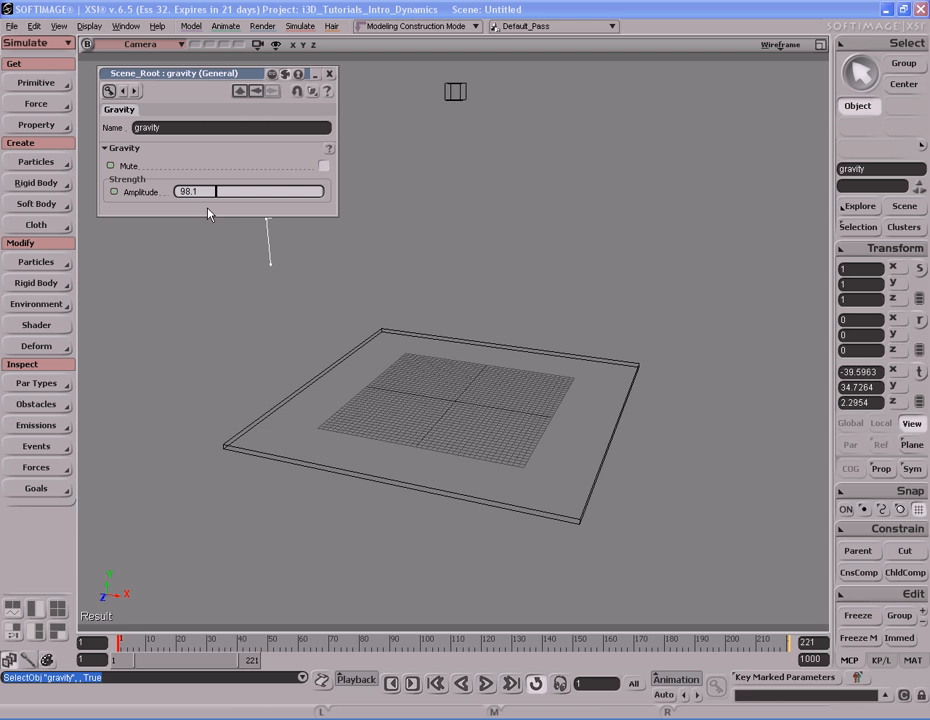
{"action": "double_click", "coordinate": [210, 191]}
{"action": "left_click", "coordinate": [329, 74]}
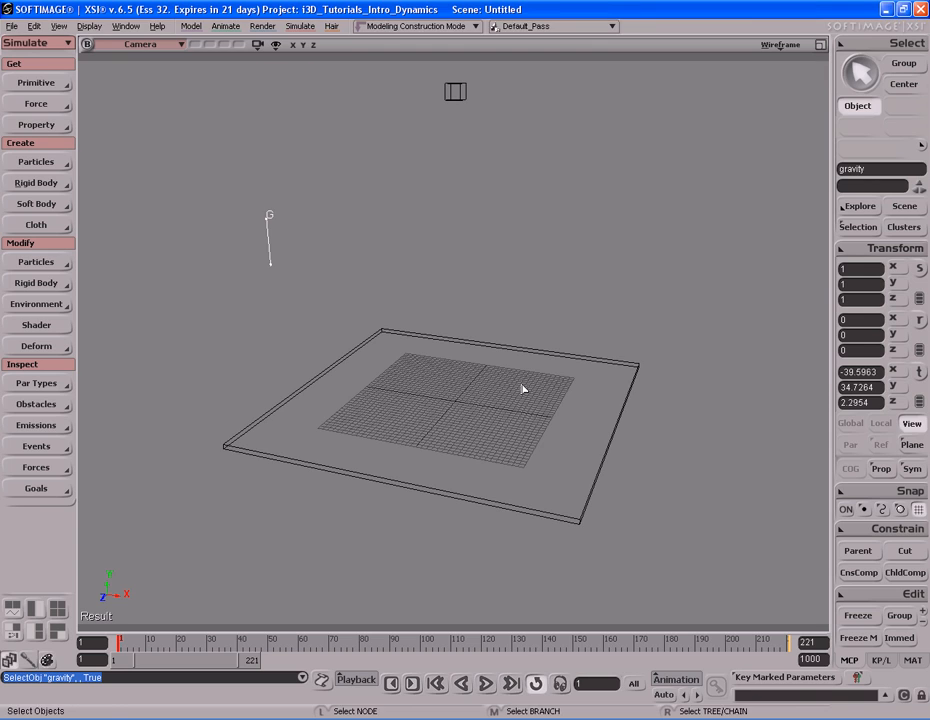
Examine the size of the grid squares up close and compare the grid with the whole slab and cube.
{"action": "key", "text": "s"}
{"action": "right_click_drag", "start_coordinate": [556, 378], "coordinate": [525, 392]}
{"action": "middle_click_drag", "start_coordinate": [525, 392], "coordinate": [388, 417]}
{"action": "left_click_drag", "start_coordinate": [484, 490], "coordinate": [488, 413]}
{"action": "middle_click_drag", "start_coordinate": [488, 413], "coordinate": [404, 423]}
{"action": "key", "text": "space"}
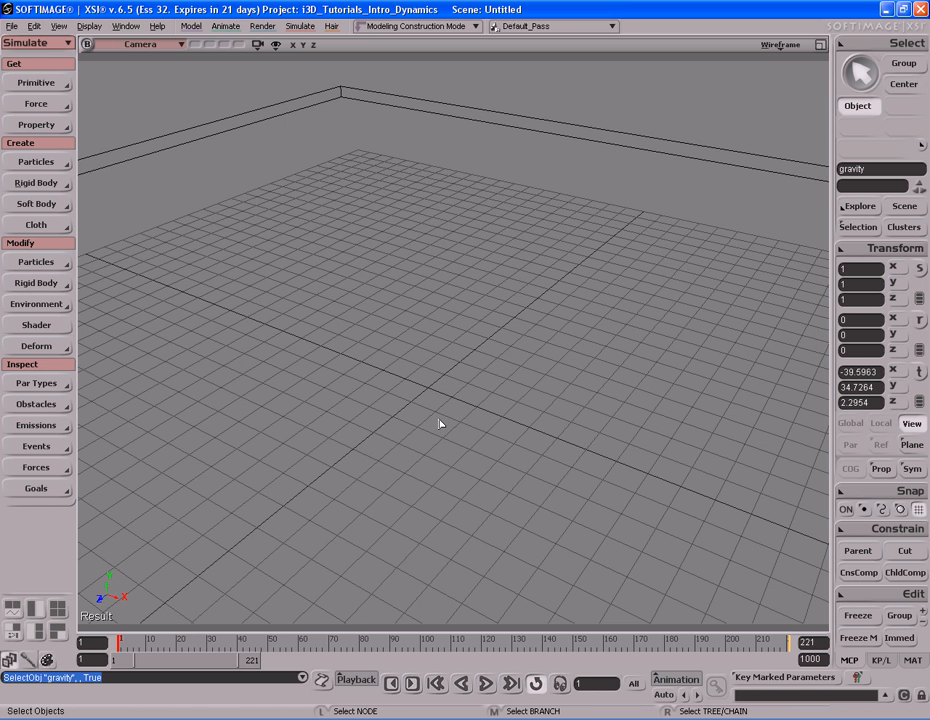
{"action": "key", "text": "s"}
{"action": "middle_click_drag", "start_coordinate": [365, 461], "coordinate": [538, 419]}
{"action": "middle_click_drag", "start_coordinate": [418, 404], "coordinate": [574, 380]}
{"action": "left_click_drag", "start_coordinate": [563, 318], "coordinate": [538, 386]}
{"action": "right_click_drag", "start_coordinate": [538, 386], "coordinate": [525, 362]}
{"action": "left_click_drag", "start_coordinate": [503, 325], "coordinate": [498, 370]}
{"action": "right_click_drag", "start_coordinate": [498, 370], "coordinate": [497, 349]}
{"action": "key", "text": "space"}
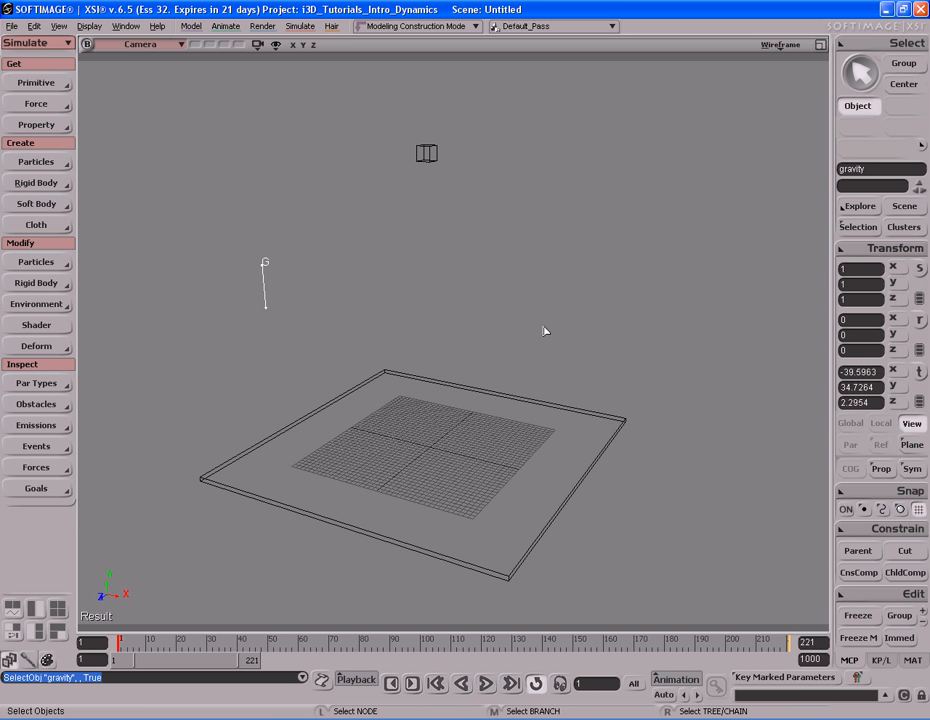
Play the simulation in wireframe and watch the cube's impact on the slab from a low angle.
{"action": "key", "text": "alt+space"}
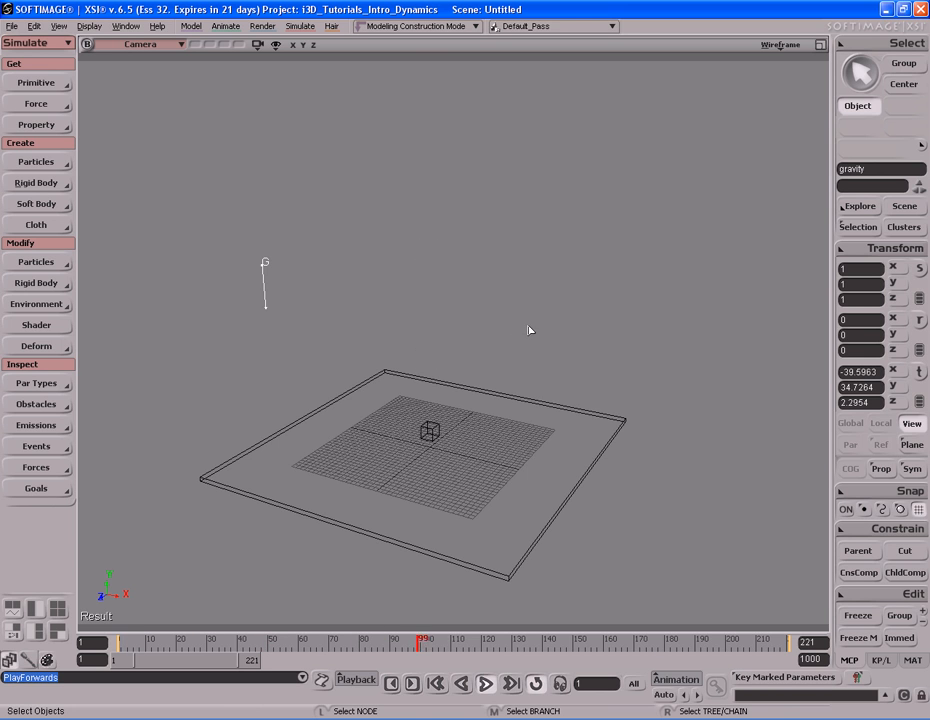
{"action": "key", "text": "s"}
{"action": "mouse_move", "coordinate": [490, 453]}
{"action": "right_mouse_down"}
{"action": "mouse_move", "coordinate": [509, 405]}
{"action": "mouse_move", "coordinate": [492, 434]}
{"action": "right_mouse_up"}
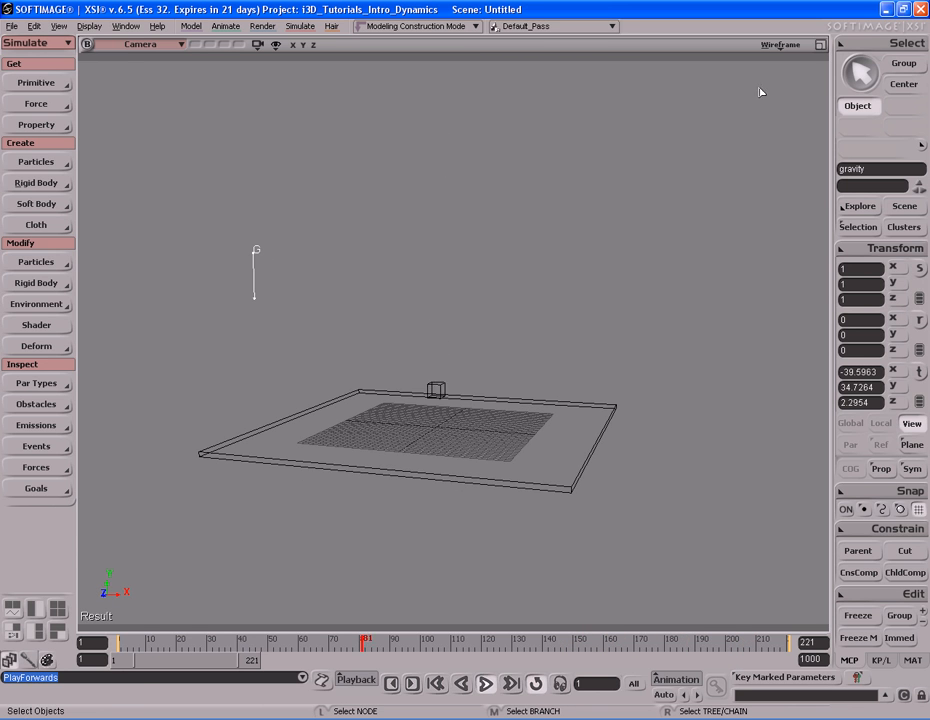
Set the Camera view back to shaded display and return the simulation to the first frame.
{"action": "left_click", "coordinate": [780, 45]}
{"action": "key", "text": "s"}
{"action": "right_click_drag", "start_coordinate": [549, 353], "coordinate": [540, 376]}
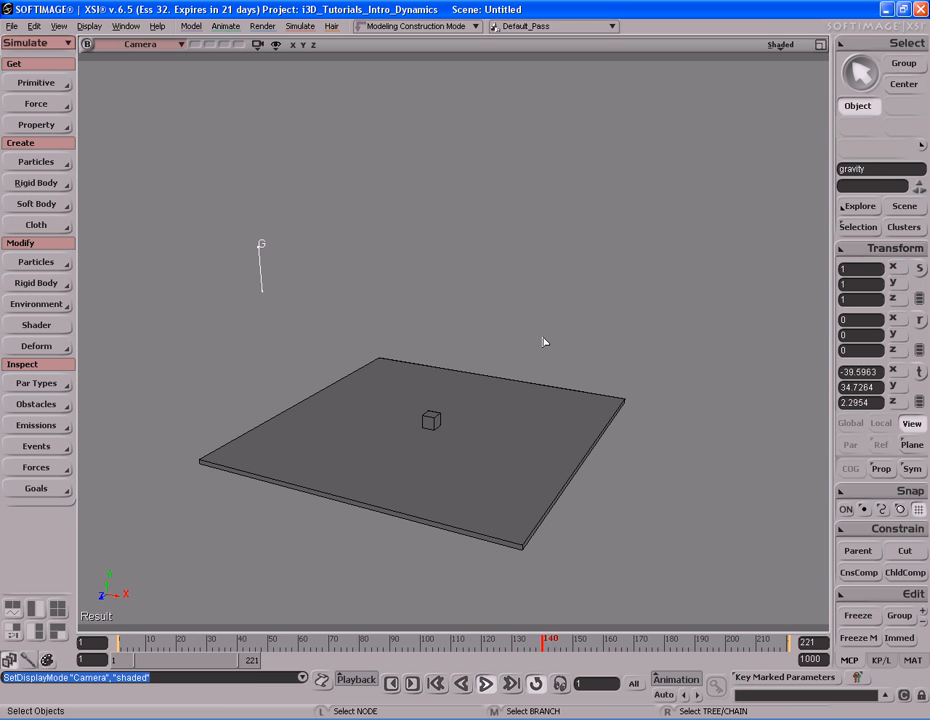
{"action": "key", "text": "shift+comma"}
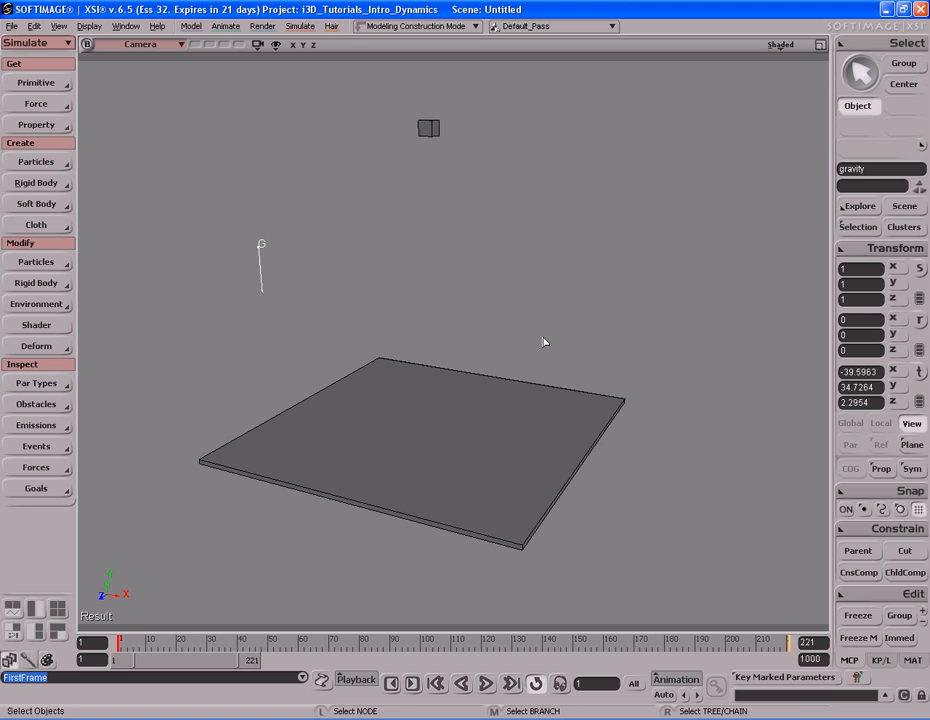